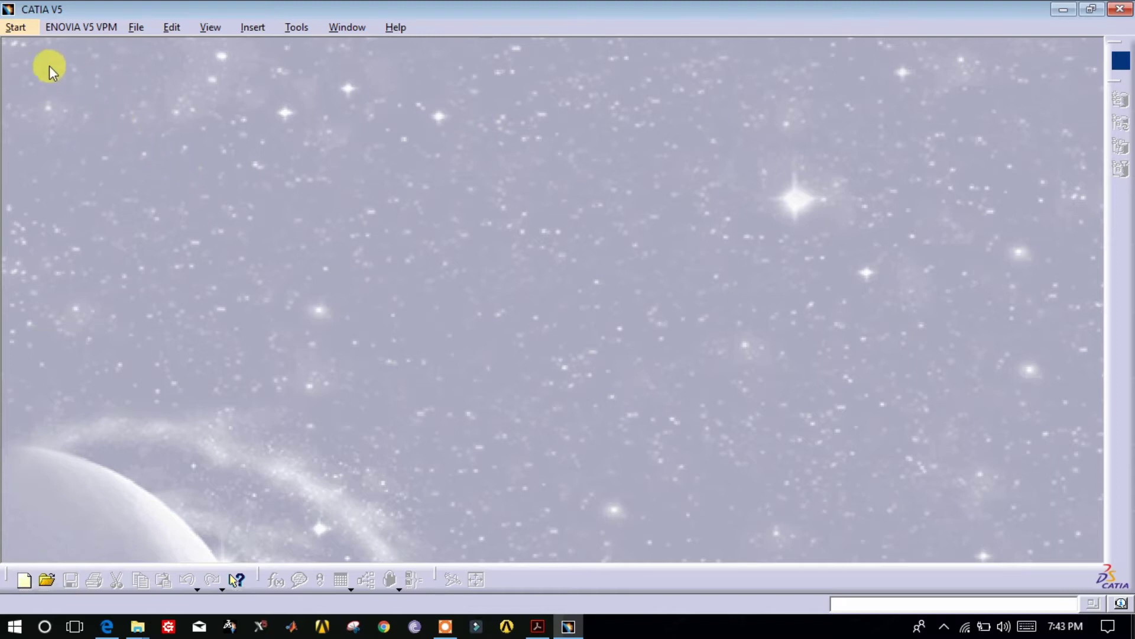
- Enter Assembly Design and insert the bolt, bushing, base and cap CATParts into Product1
left_click(22, 30)
mouse_move(64, 66)
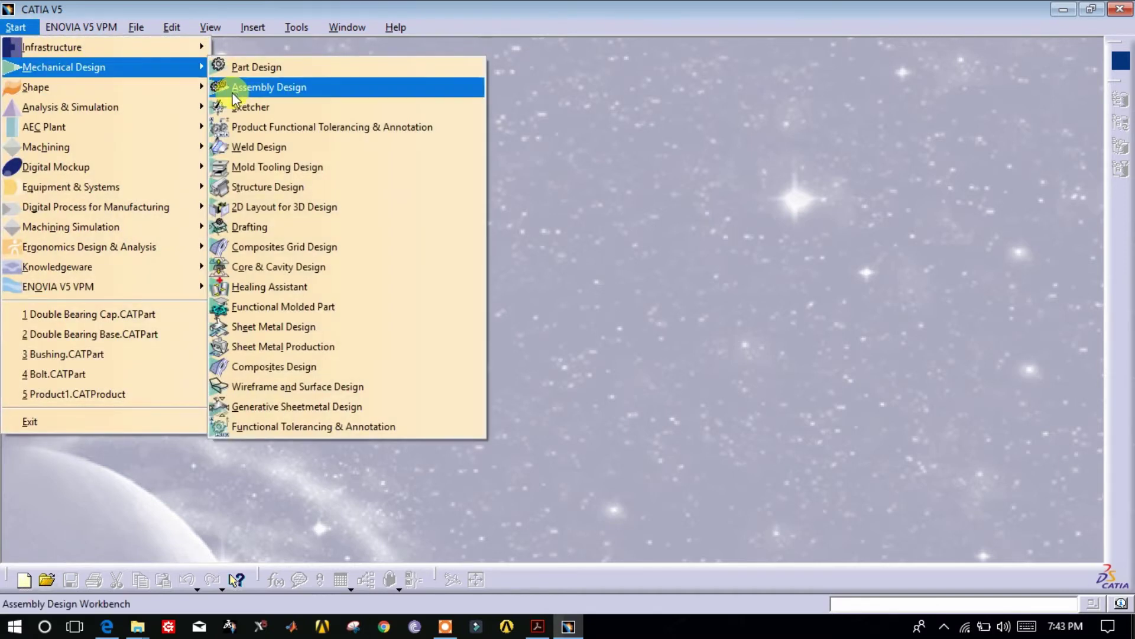
left_click(235, 90)
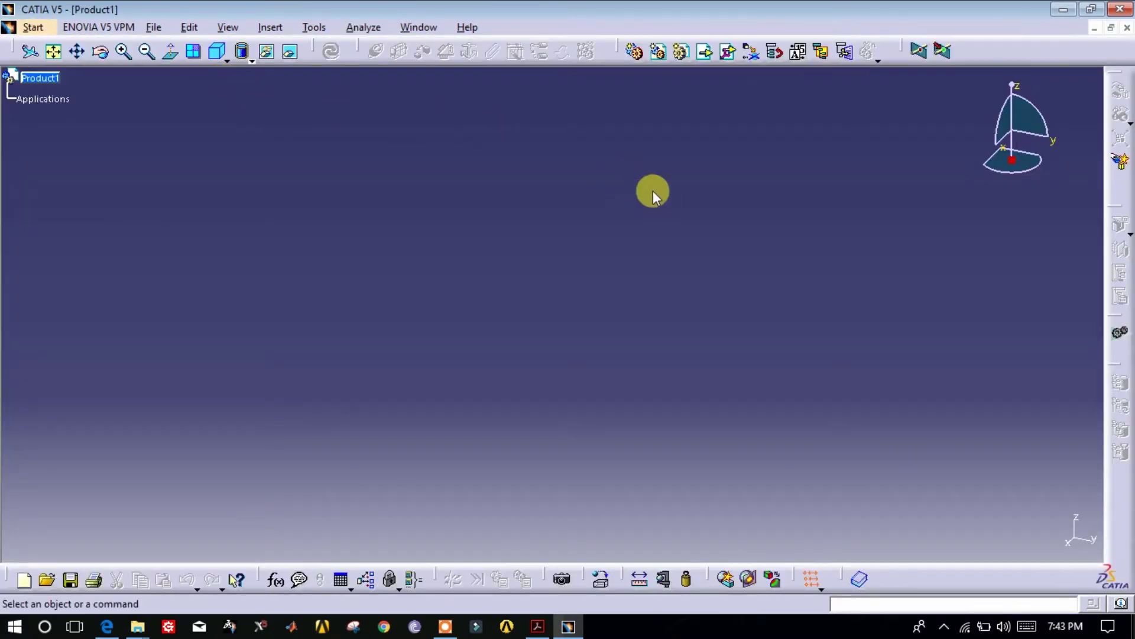
left_click(728, 55)
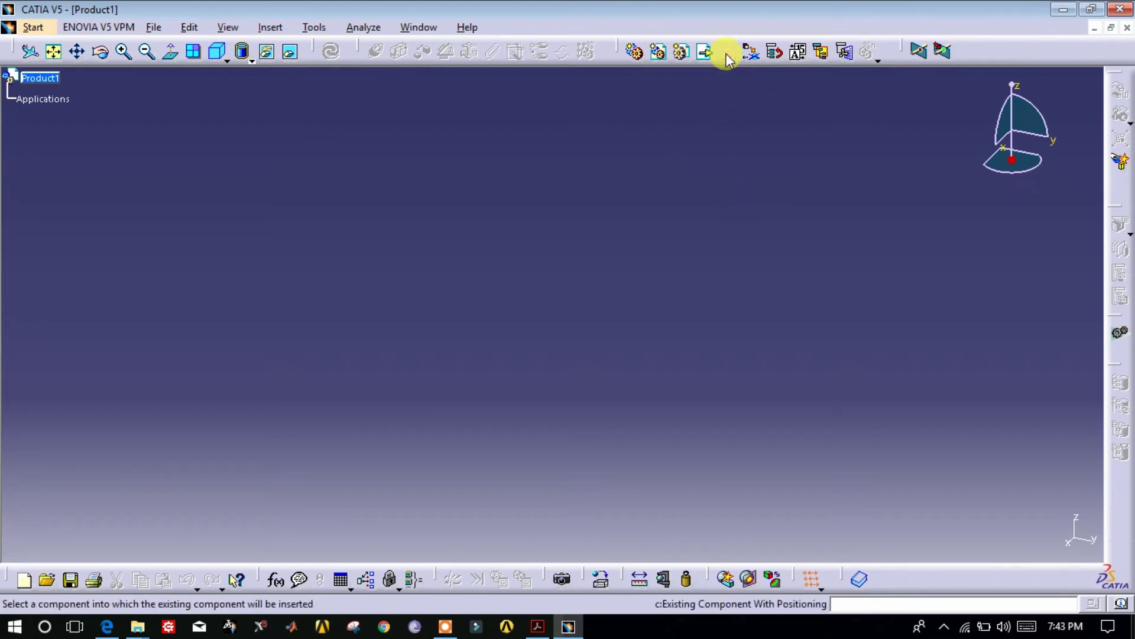
left_click(49, 82)
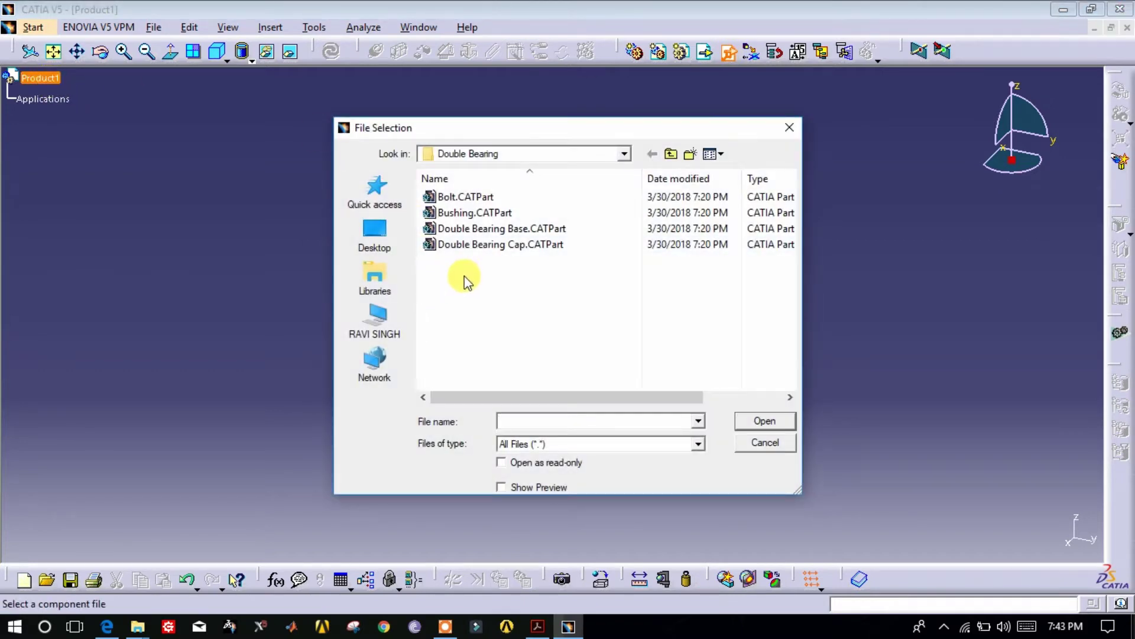
left_click_drag(467, 280, 461, 201)
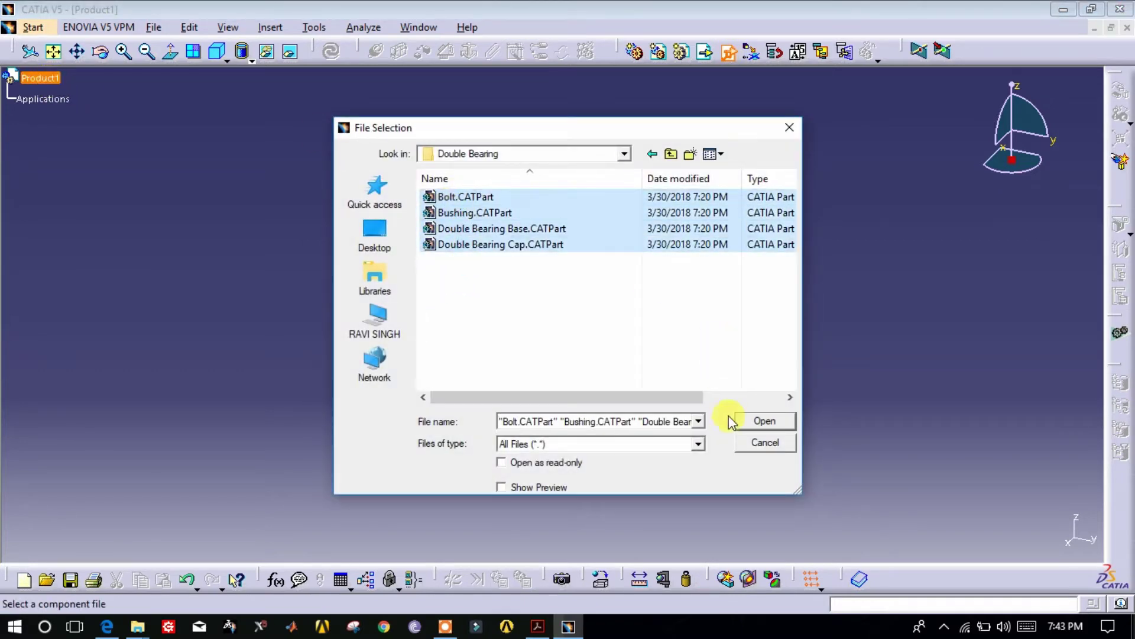
left_click(765, 421)
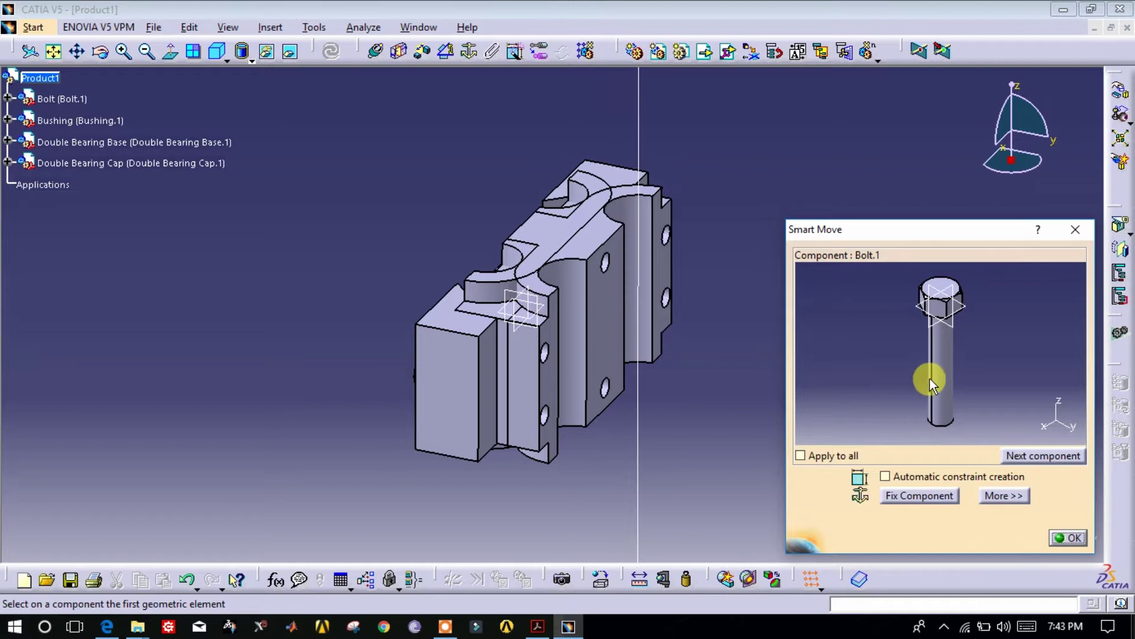
- Drag the bolt, bushing and bearing base apart with Smart Move and confirm
mouse_move(930, 379)
left_mouse_down()
mouse_move(1069, 381)
mouse_move(1042, 494)
left_mouse_up()
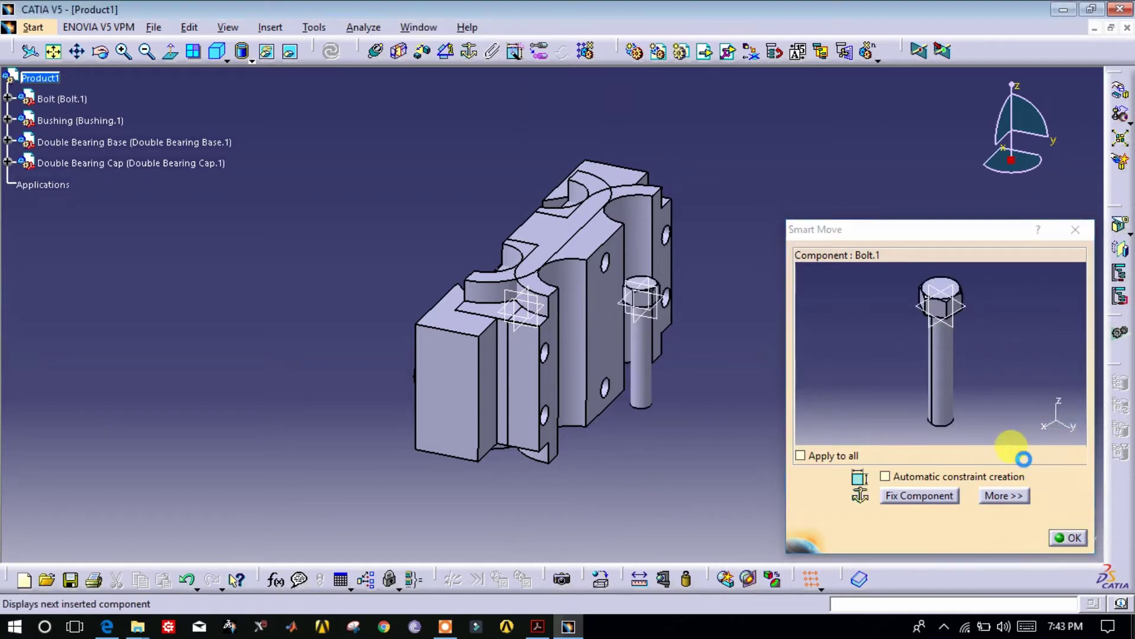
left_click(1015, 451)
mouse_move(949, 346)
left_mouse_down()
mouse_move(864, 304)
mouse_move(1058, 455)
left_mouse_up()
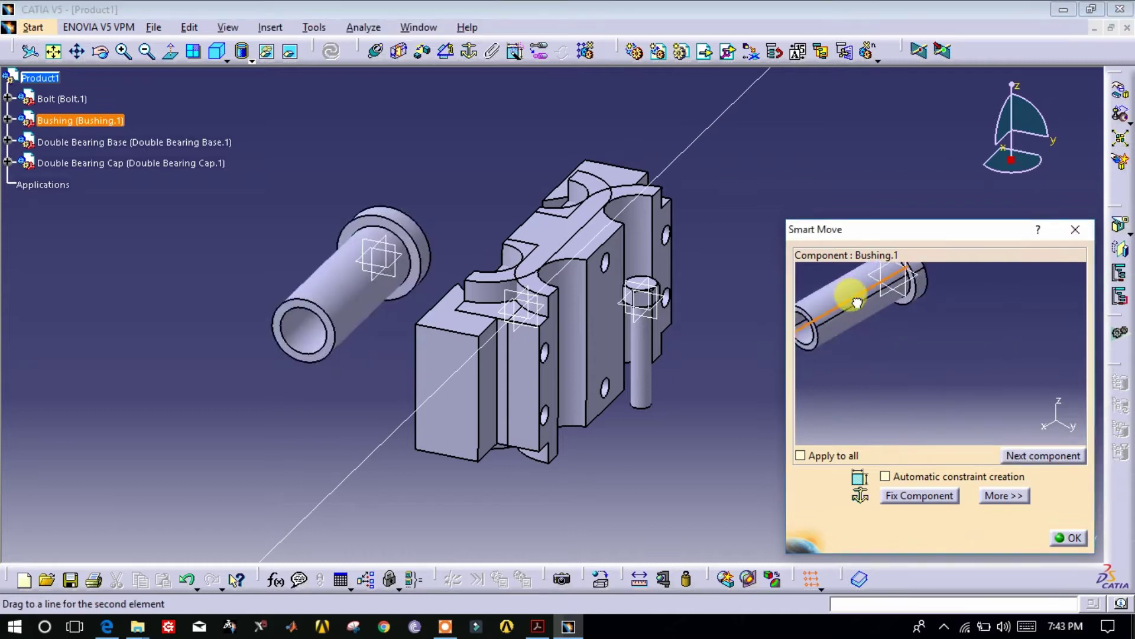
left_click(1042, 454)
left_click_drag(871, 360, 838, 333)
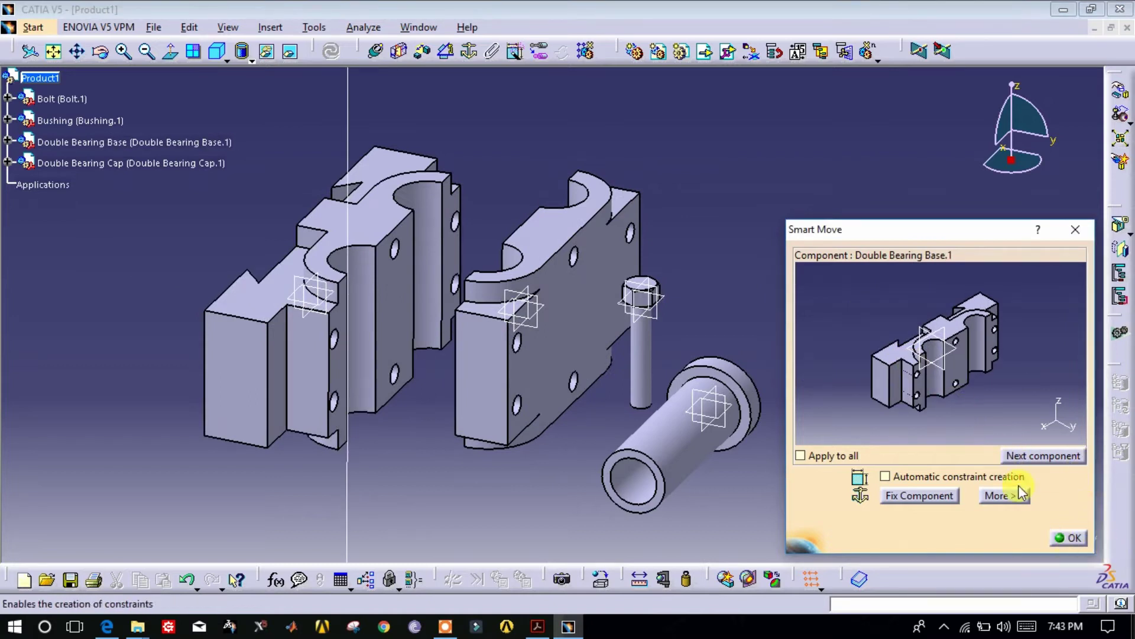
left_click(1068, 538)
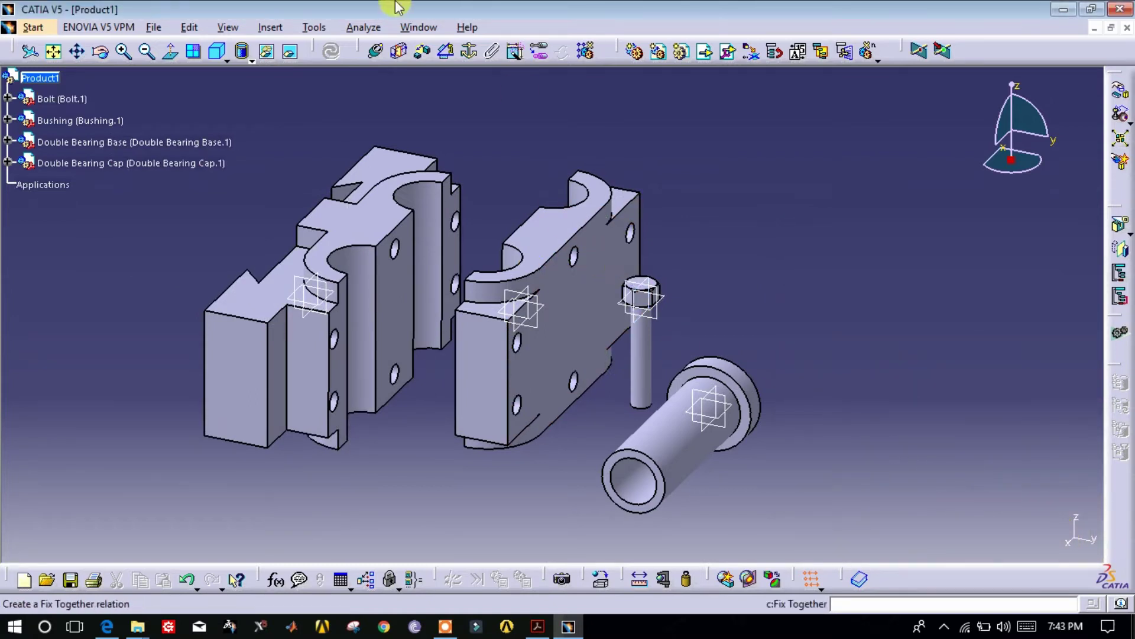
- Add a coincidence constraint between the bushing axis and the bearing base's bore axis
left_click(101, 51)
mouse_move(395, 202)
left_mouse_down()
mouse_move(306, 116)
mouse_move(391, 235)
left_mouse_up()
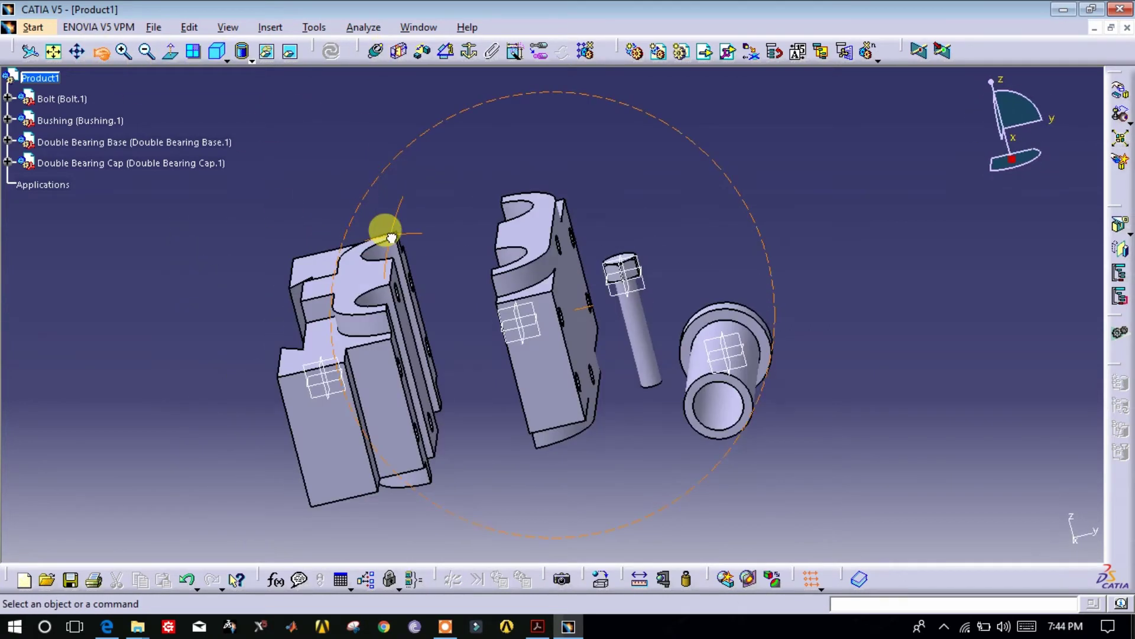
left_click(383, 55)
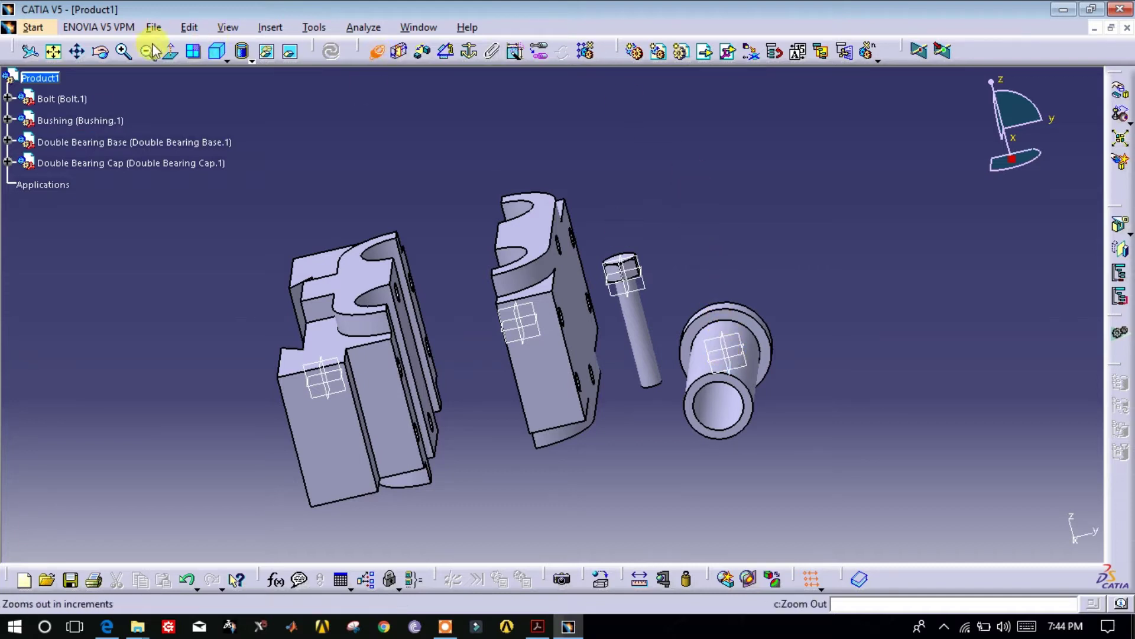
mouse_move(375, 160)
middle_mouse_down()
mouse_move(527, 325)
mouse_move(647, 375)
middle_mouse_up()
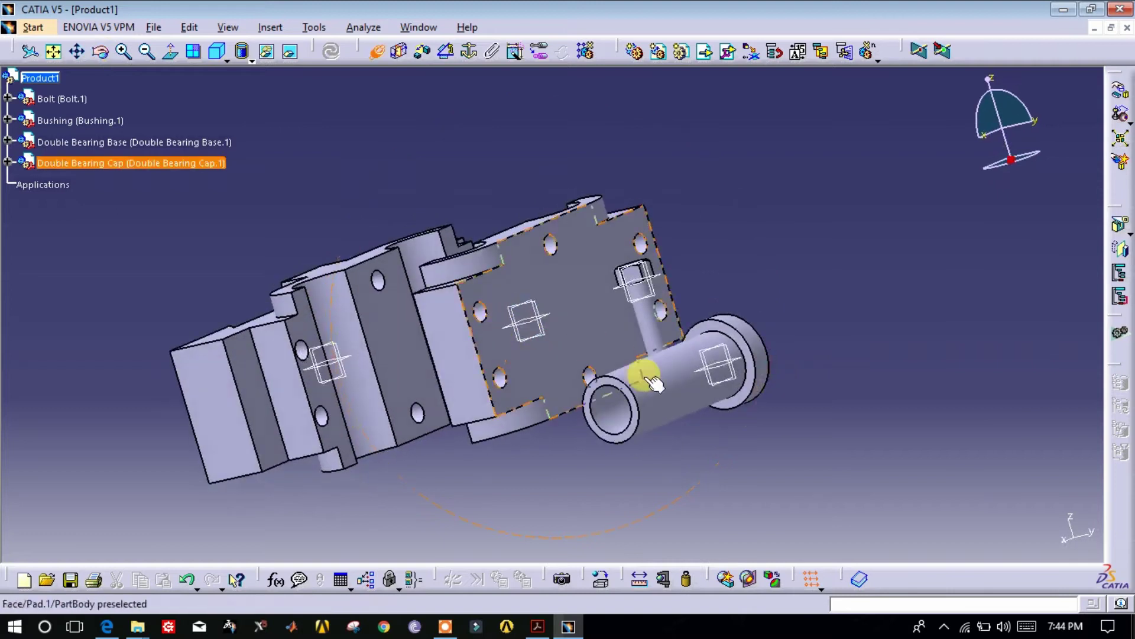
left_click(679, 395)
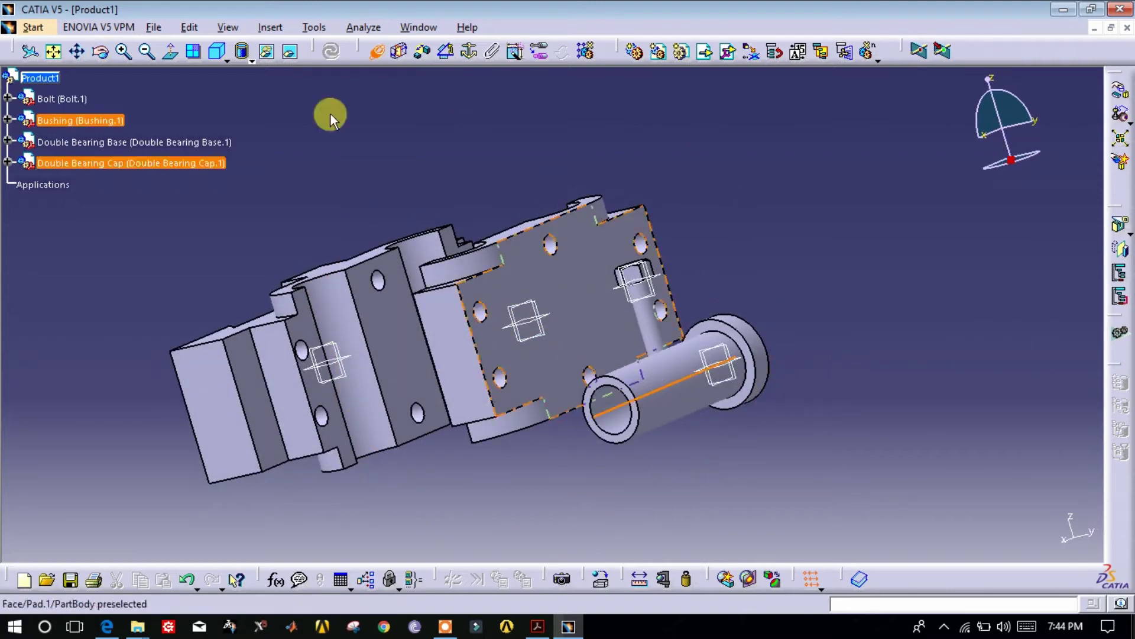
left_click(99, 51)
mouse_move(297, 200)
left_mouse_down()
mouse_move(416, 350)
mouse_move(414, 381)
mouse_move(355, 398)
mouse_move(418, 386)
mouse_move(312, 440)
left_mouse_up()
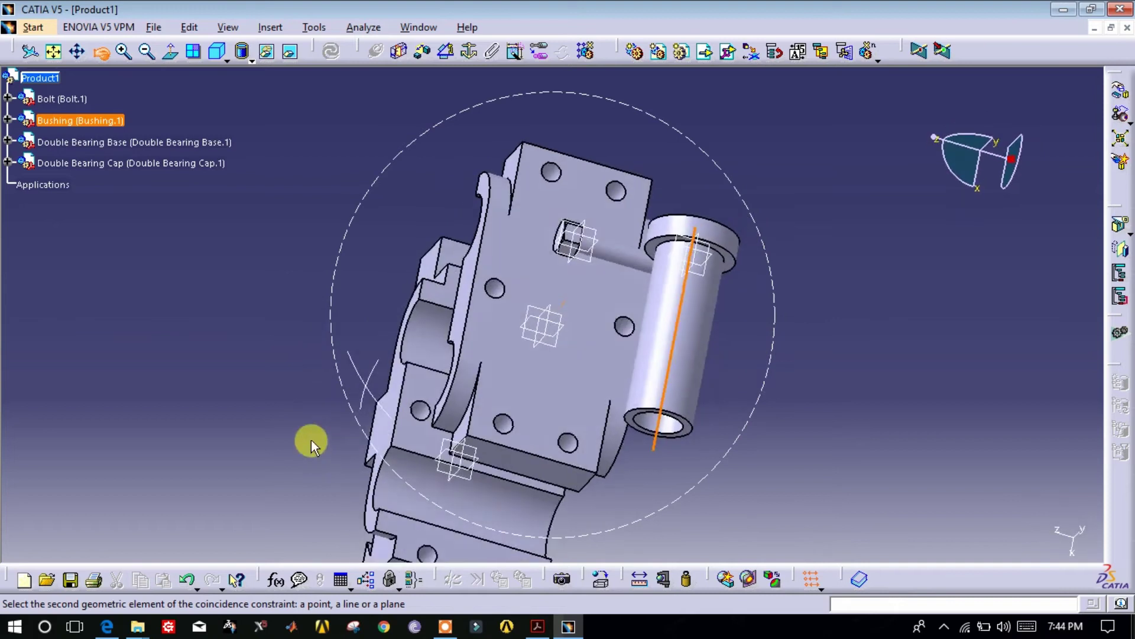
left_click(432, 499)
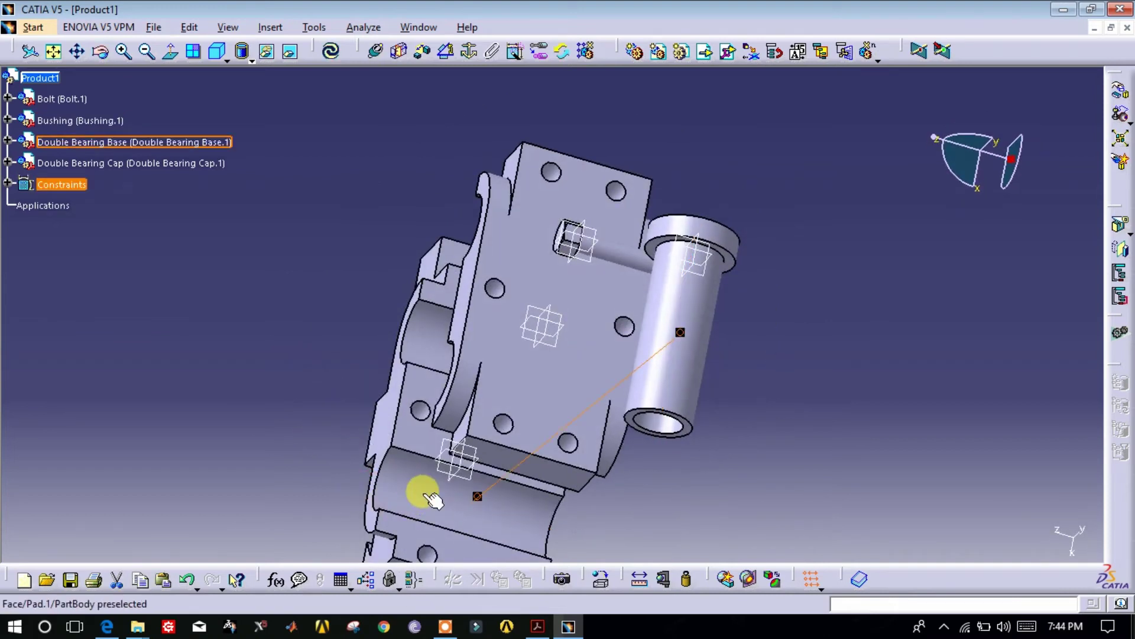
- Update the assembly so the bushing moves onto the bore axis
left_click(330, 54)
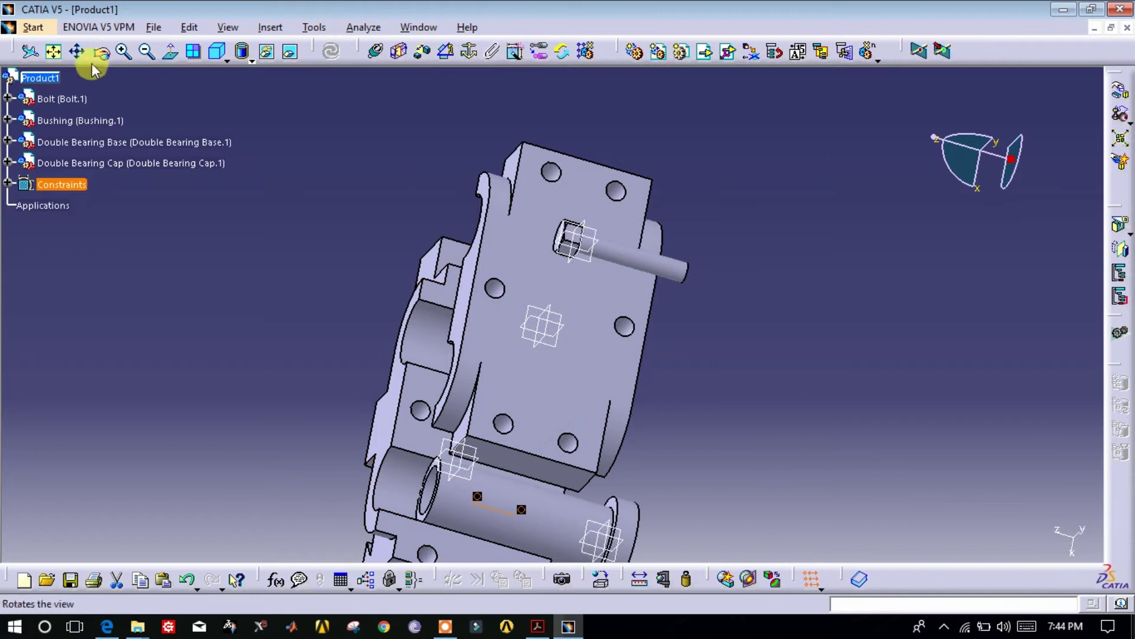
left_click_drag(493, 393, 493, 343)
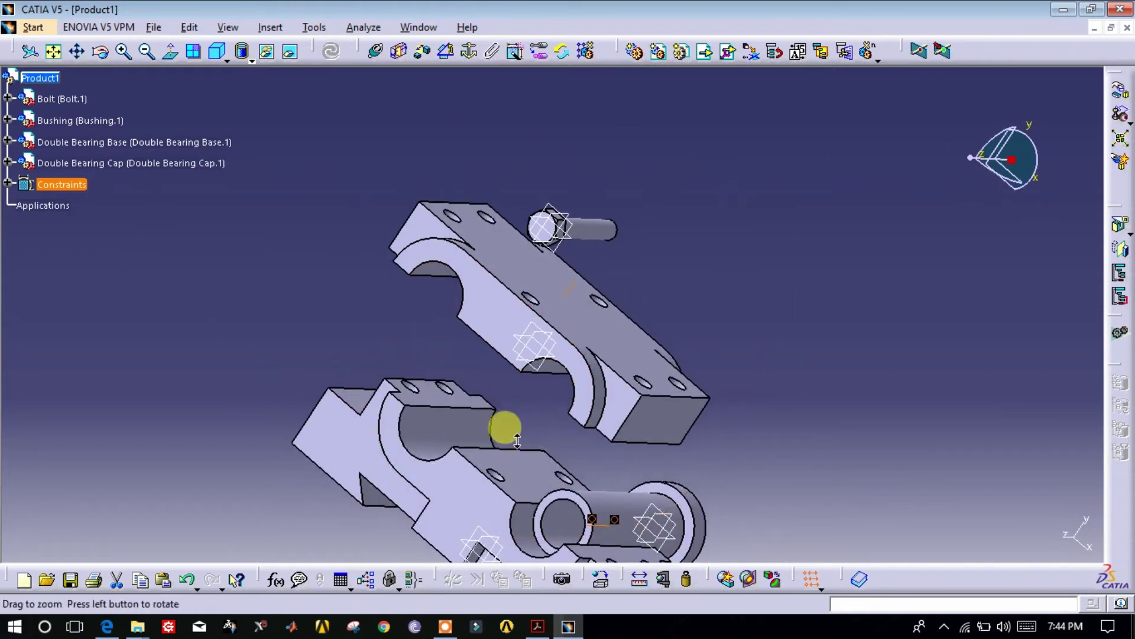
middle_click_drag(505, 431, 532, 257)
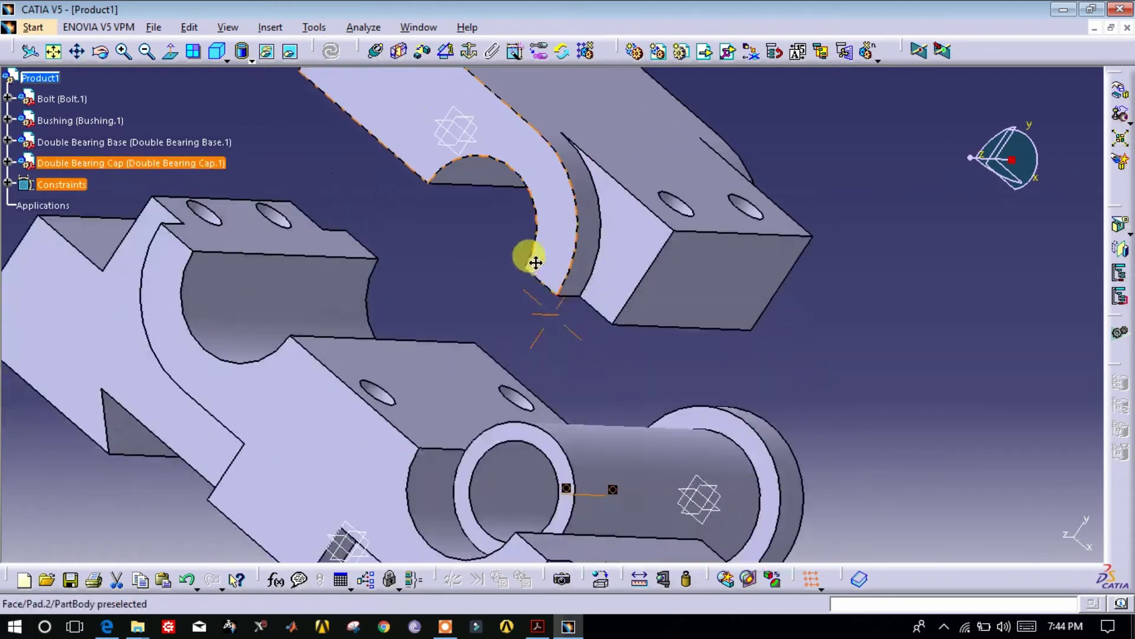
- Add a surface contact between the bushing flange and the base face, then update
left_click(713, 430)
left_click(401, 55)
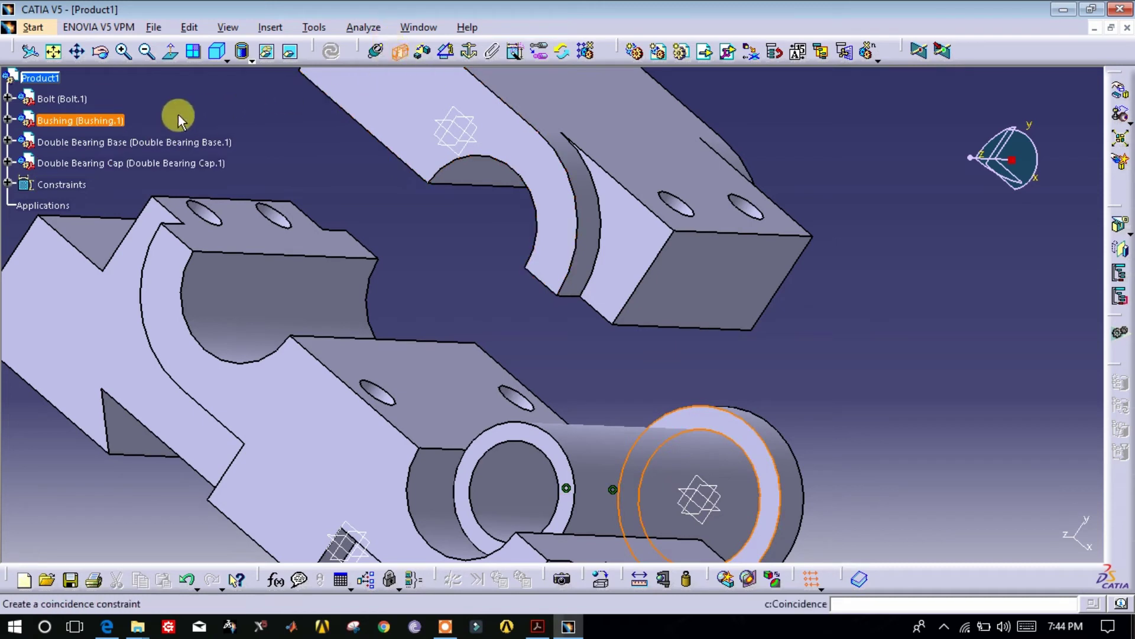
left_click(100, 50)
mouse_move(748, 431)
left_mouse_down()
mouse_move(421, 325)
mouse_move(436, 274)
left_mouse_up()
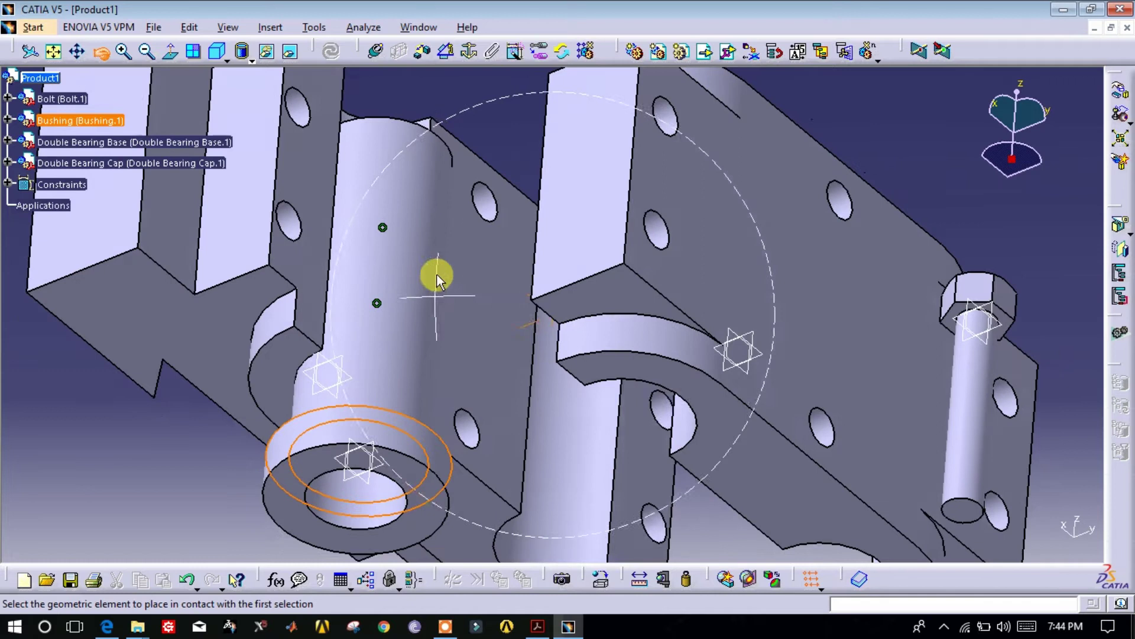
left_click(293, 360)
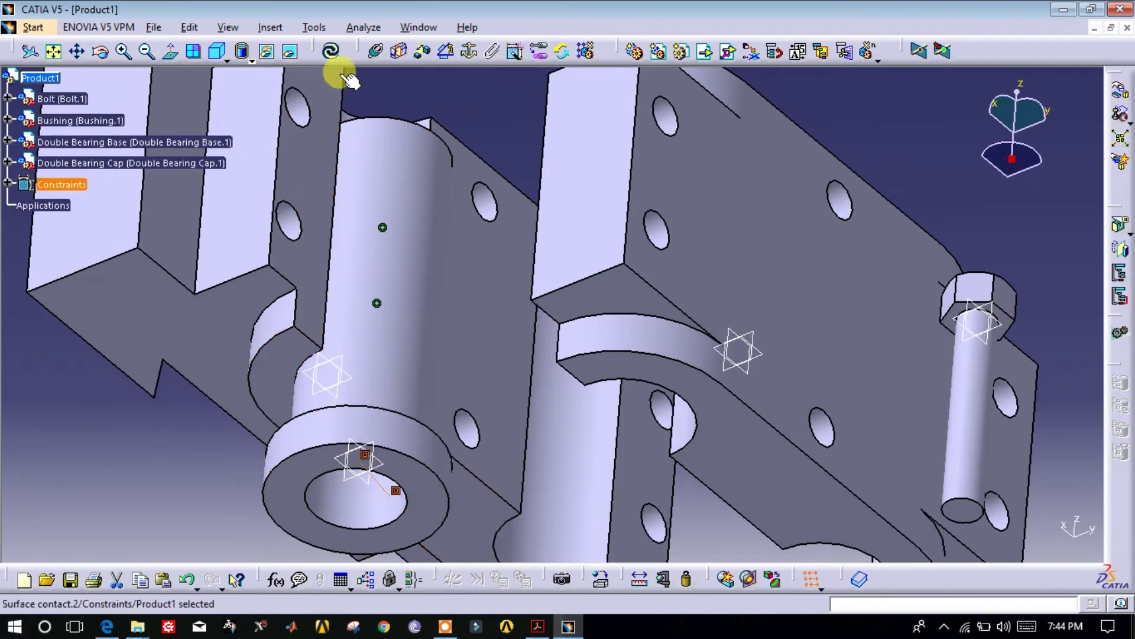
left_click(331, 51)
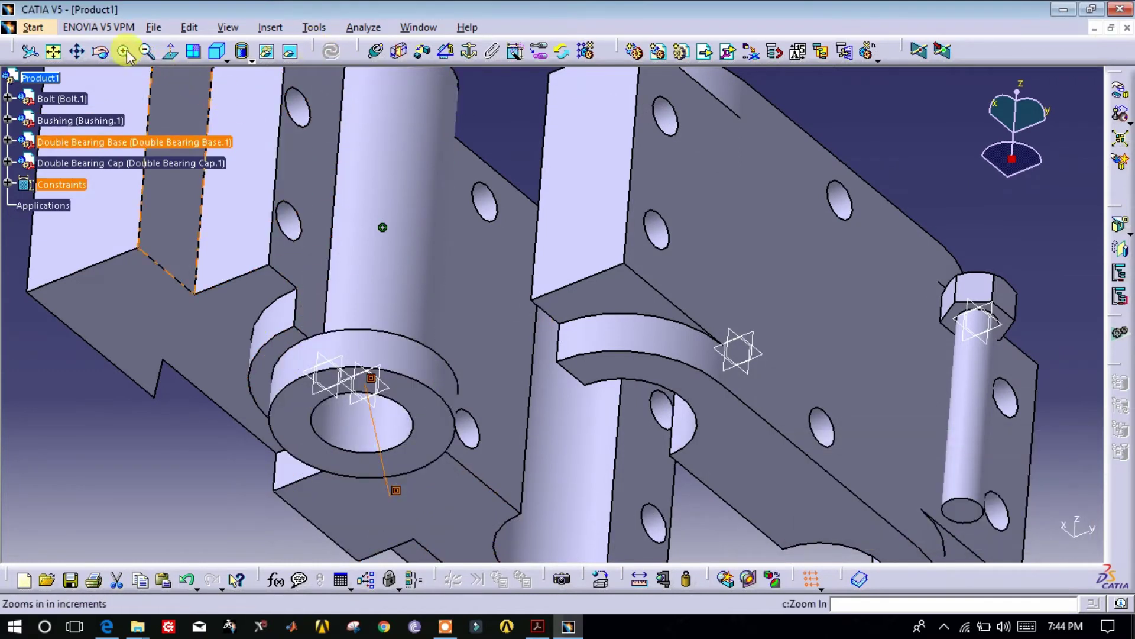
left_click(146, 55)
left_click(146, 55)
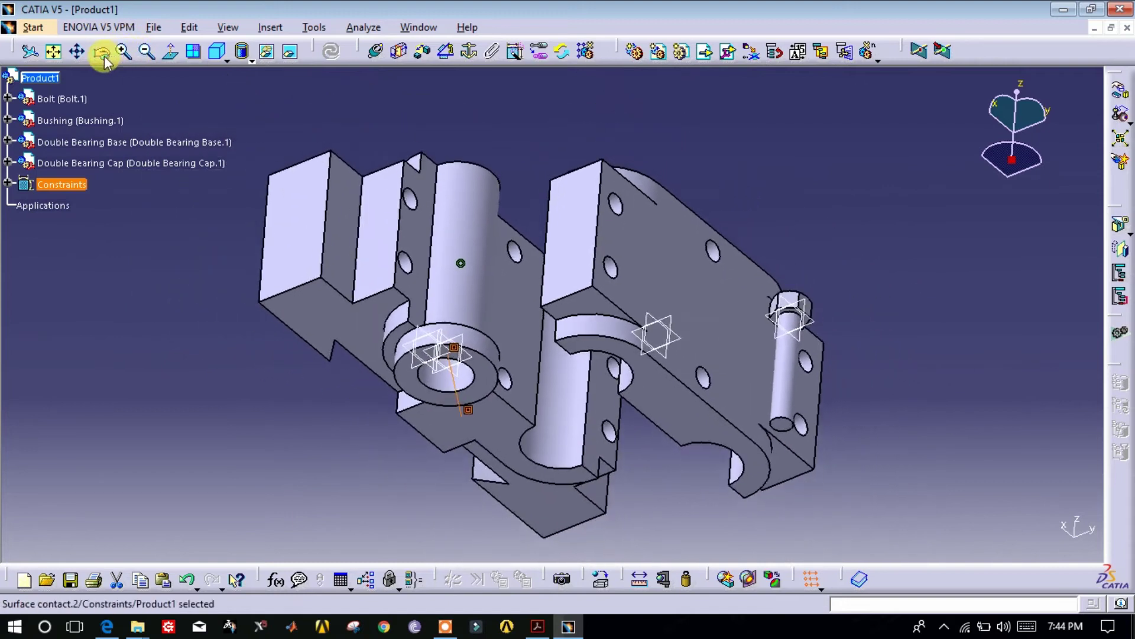
mouse_move(401, 177)
middle_mouse_down()
mouse_move(394, 376)
mouse_move(482, 451)
mouse_move(489, 481)
middle_mouse_up()
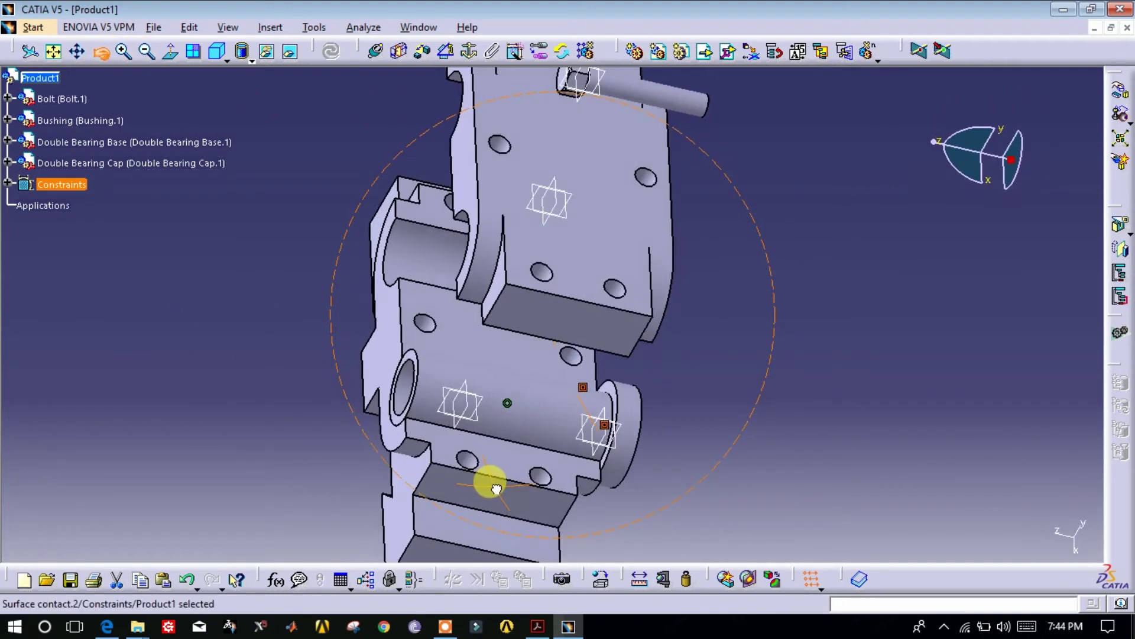
- Mirror the bushing across the base's yz plane as a new component
left_click(586, 404)
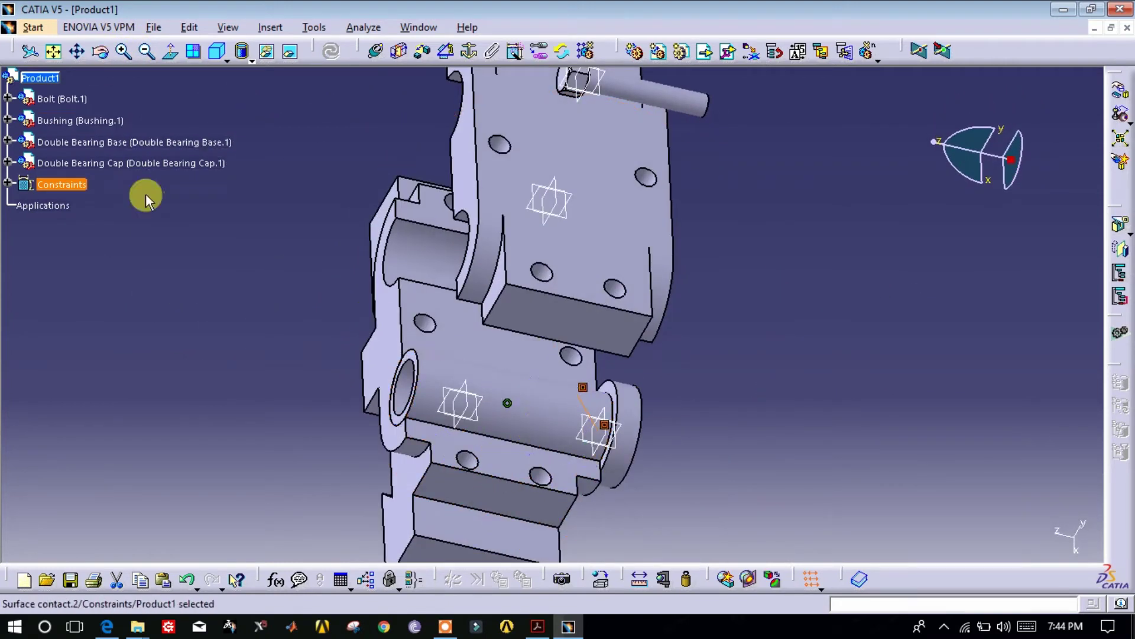
left_click(71, 120)
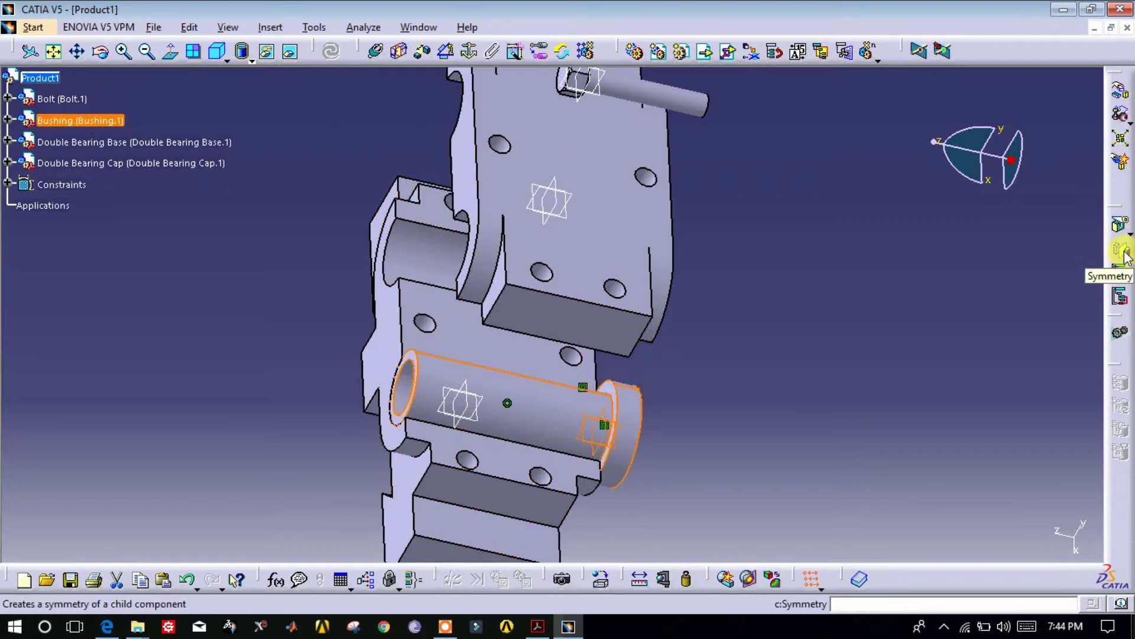
left_click(1122, 252)
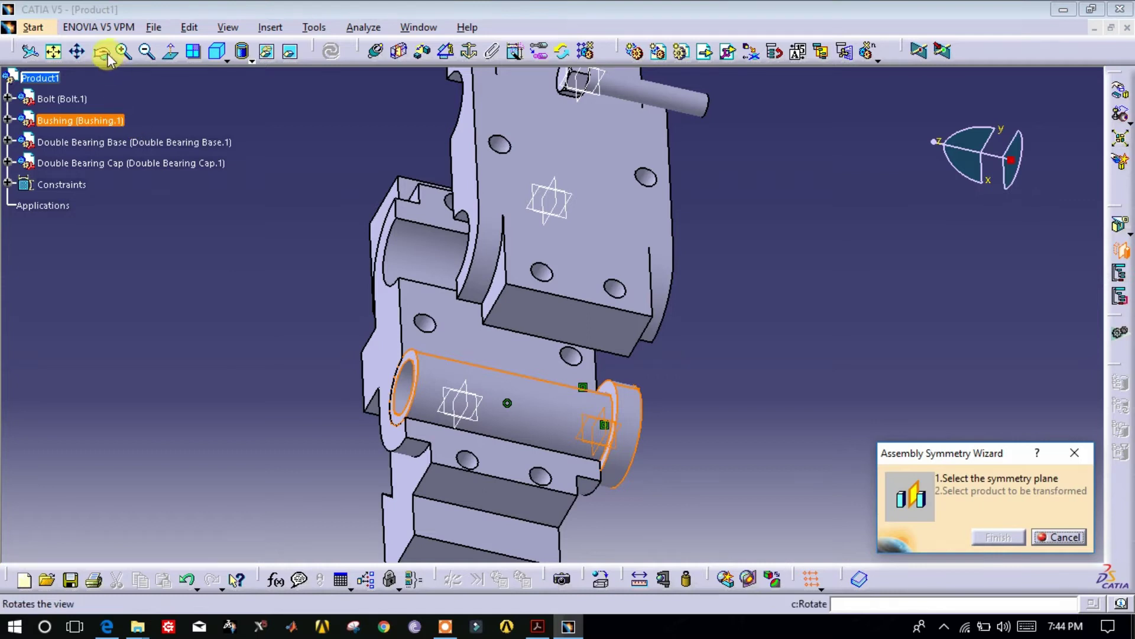
middle_click_drag(409, 355, 436, 372)
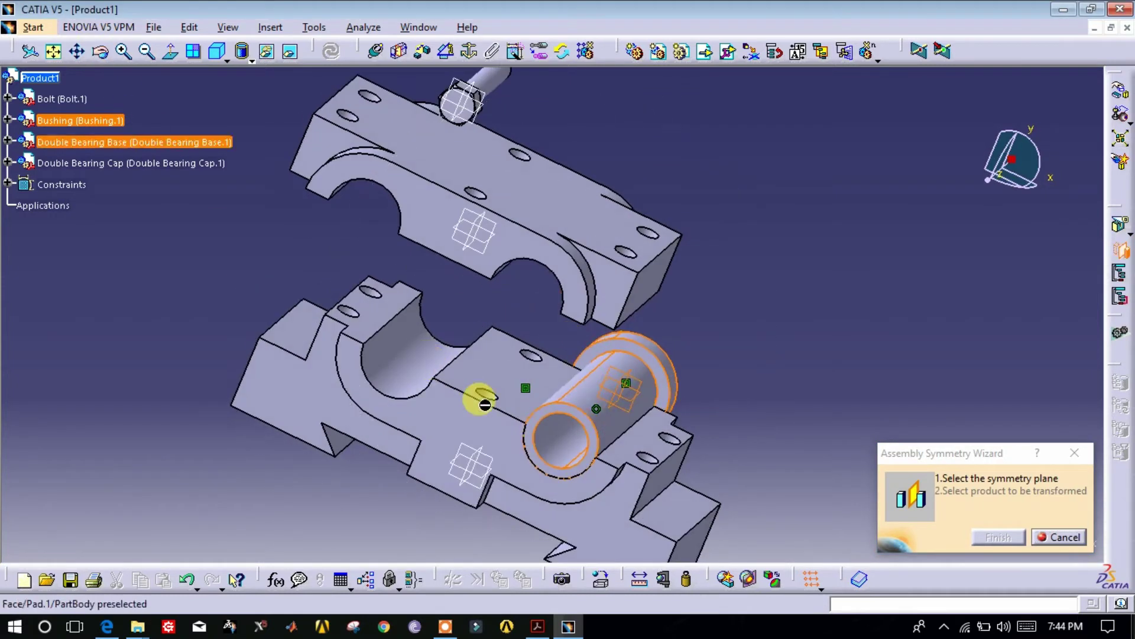
left_click(486, 459)
left_click(541, 439)
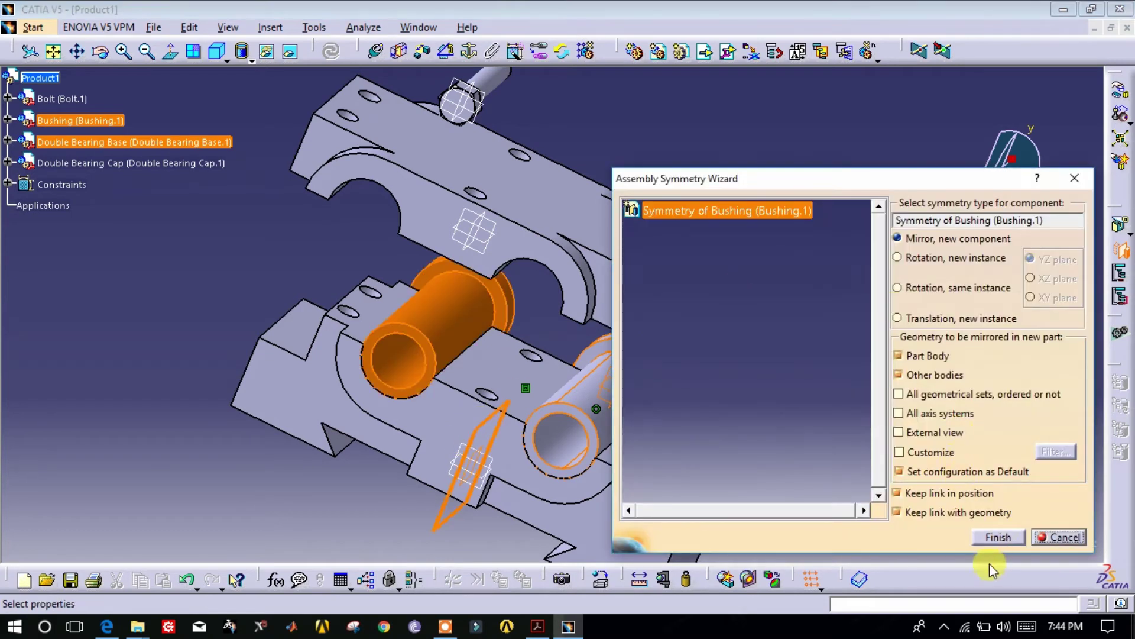
left_click(999, 537)
left_click(1050, 536)
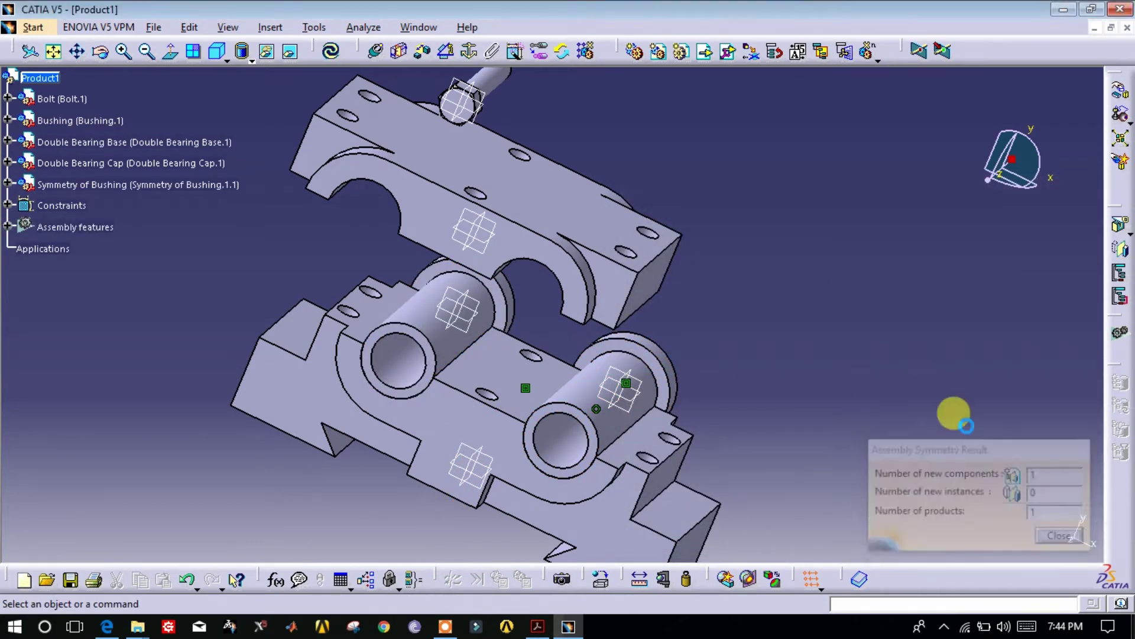
- Make a cap bolt-hole axis coincide with the matching base hole axis, then update
left_click_drag(333, 136, 520, 348)
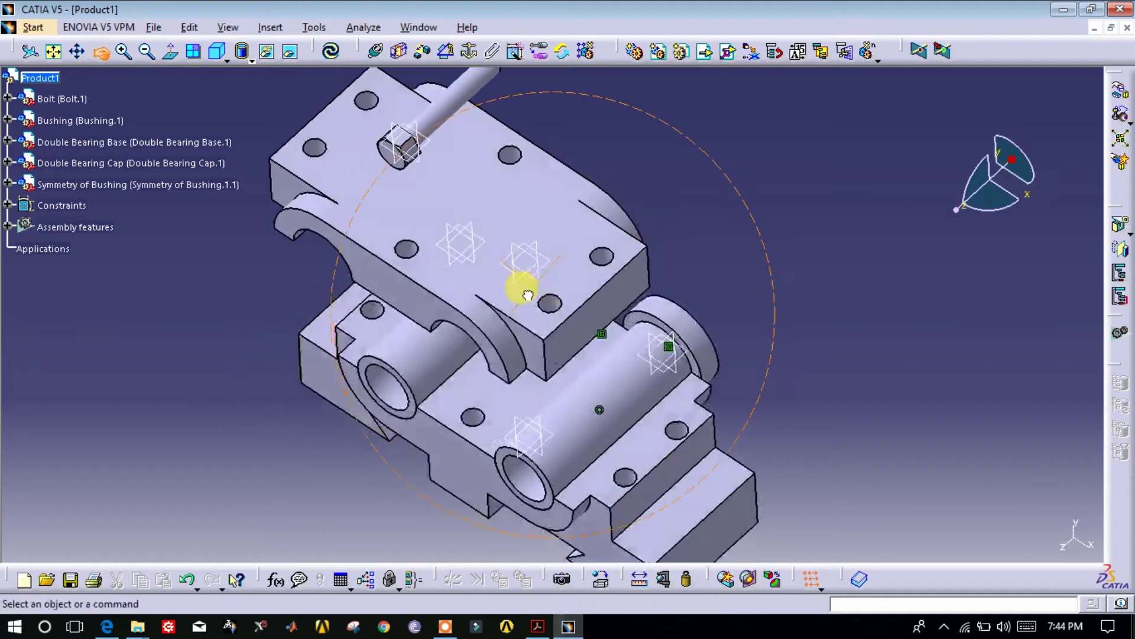
left_click(377, 53)
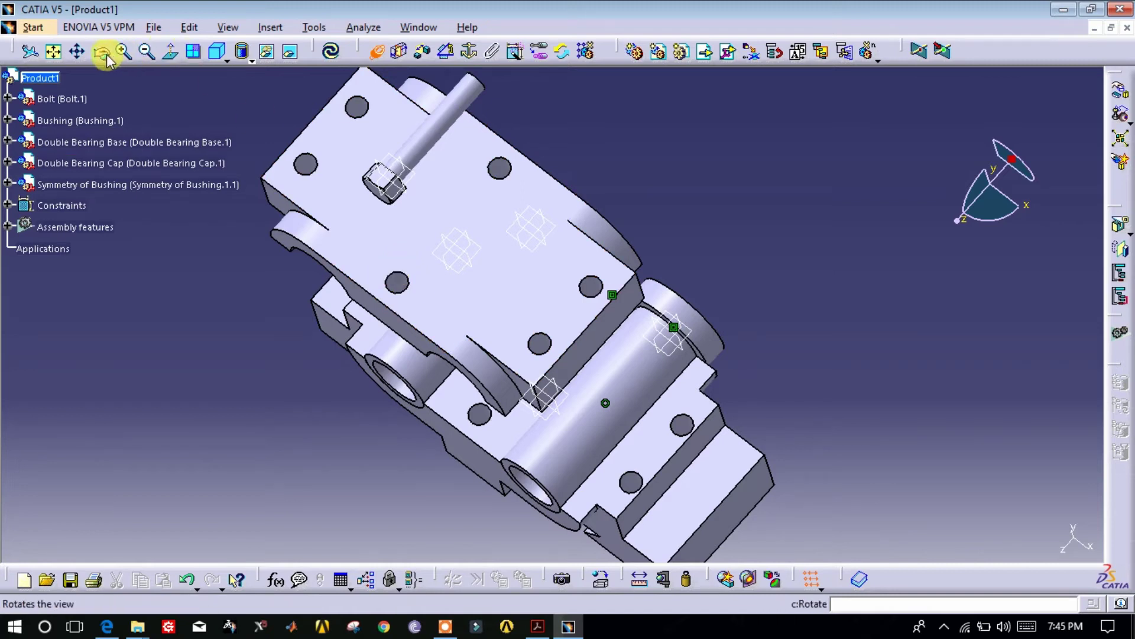
middle_click_drag(266, 227, 436, 157)
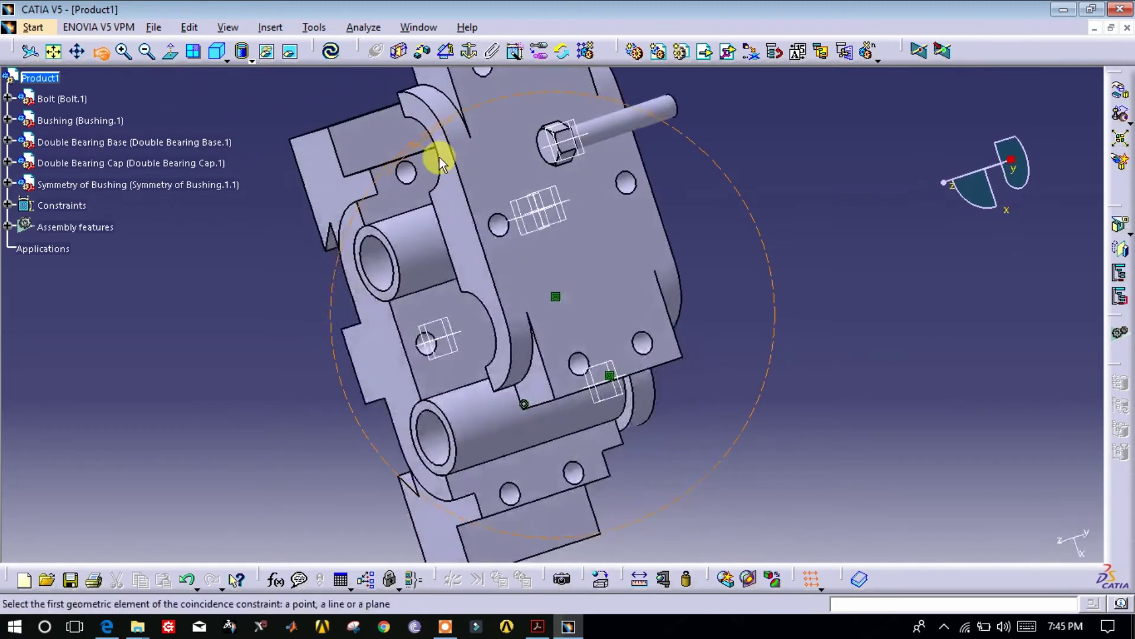
left_click(503, 229)
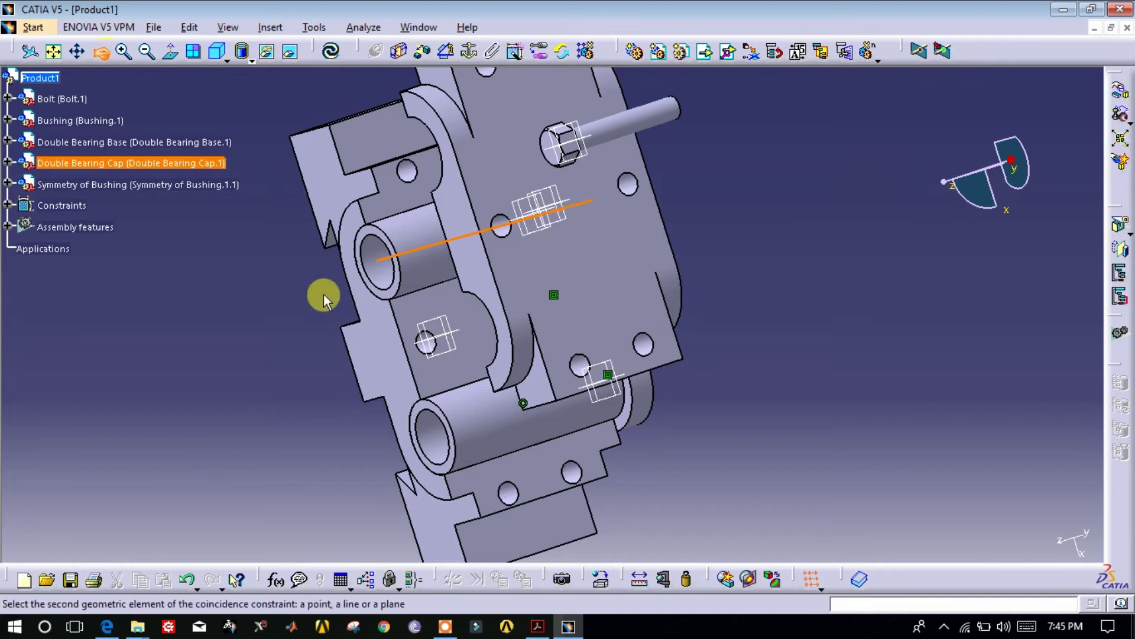
mouse_move(324, 293)
middle_mouse_down()
mouse_move(463, 302)
mouse_move(418, 198)
middle_mouse_up()
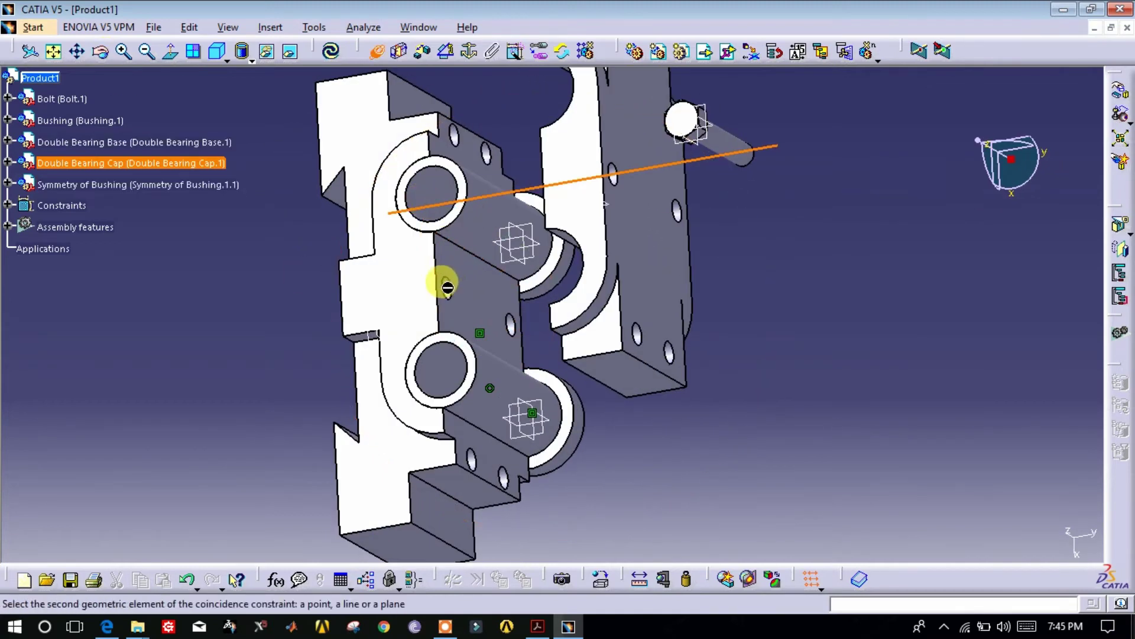
middle_click_drag(448, 301, 399, 253)
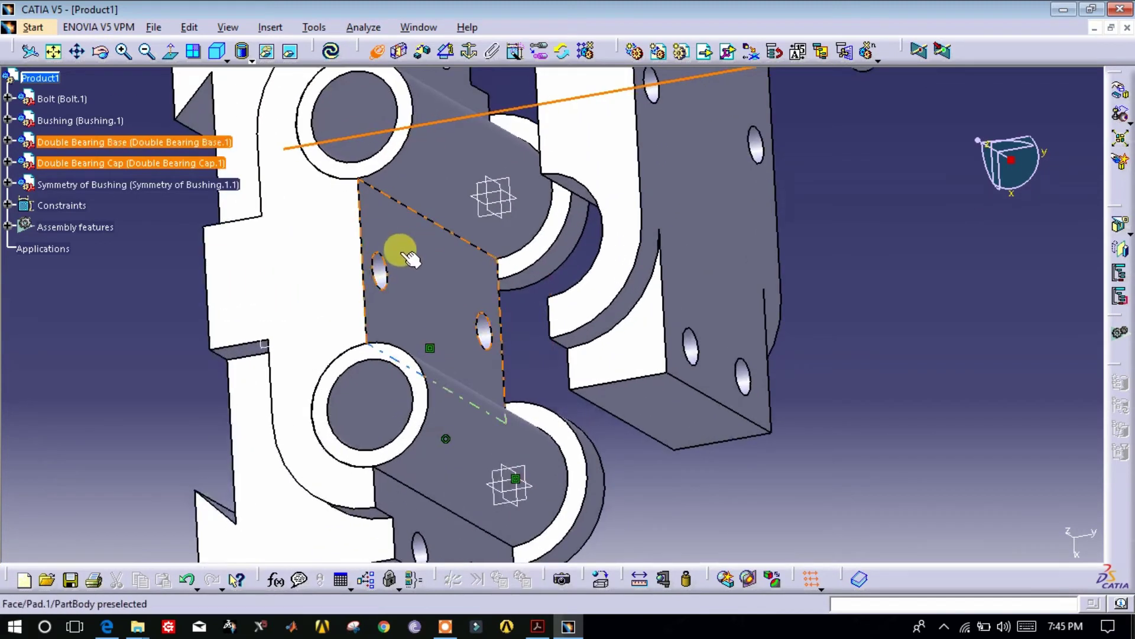
left_click(384, 275)
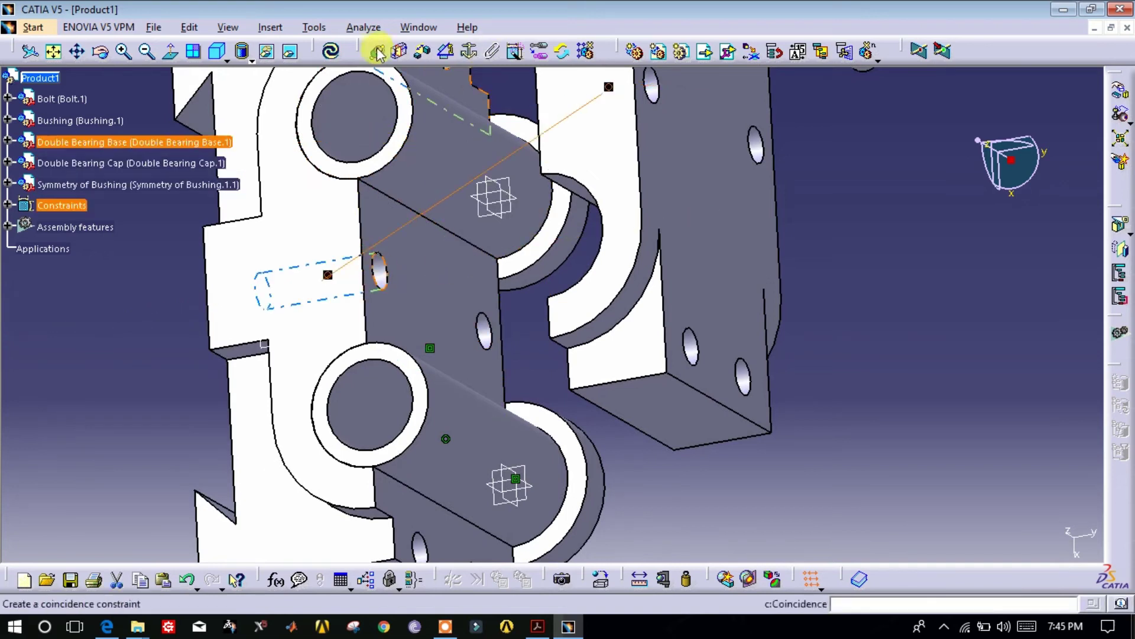
left_click(334, 53)
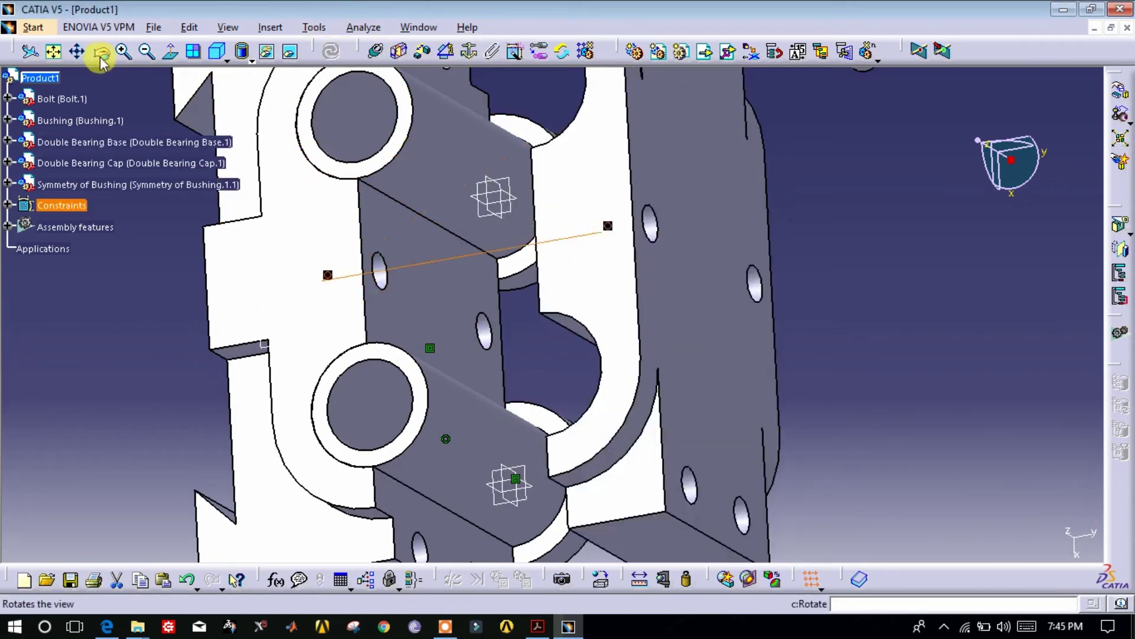
middle_click_drag(333, 352, 629, 343)
- Contact the cap's underside face with the base's top face, then update
left_click(657, 222)
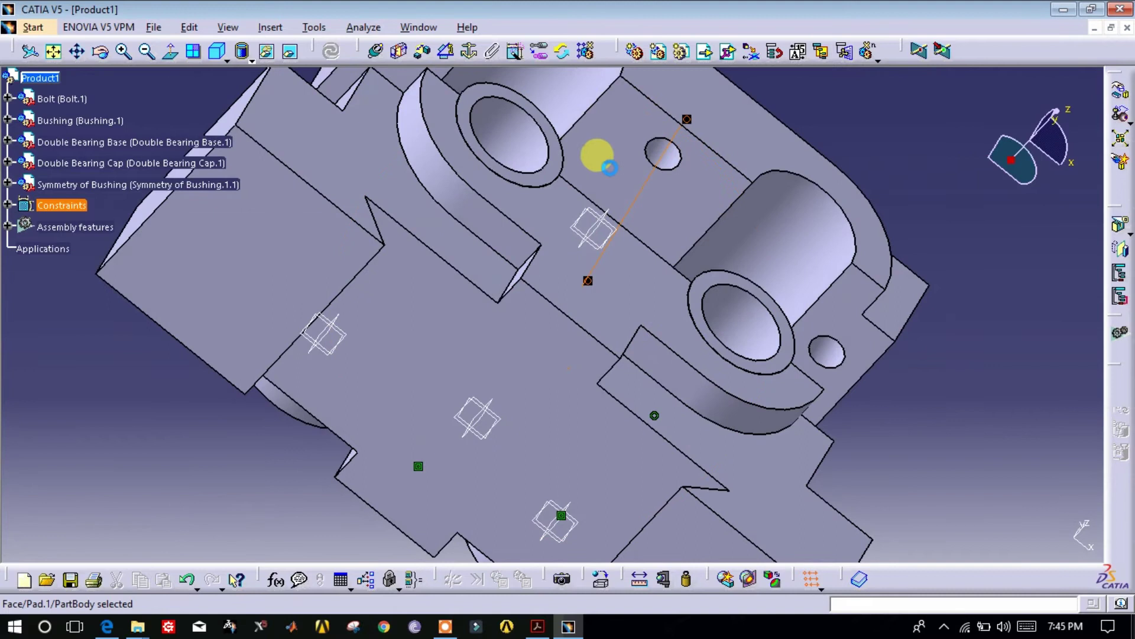
left_click(101, 52)
mouse_move(508, 194)
left_mouse_down()
mouse_move(577, 415)
mouse_move(502, 406)
left_mouse_up()
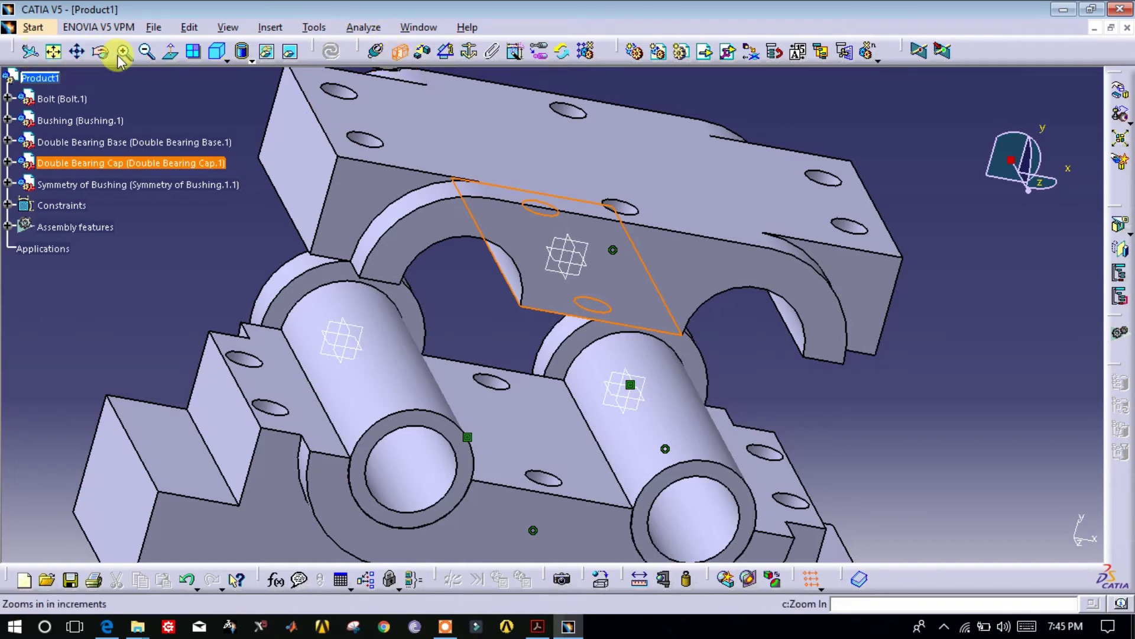
left_click(100, 52)
left_click_drag(634, 406, 506, 406)
left_click(494, 393)
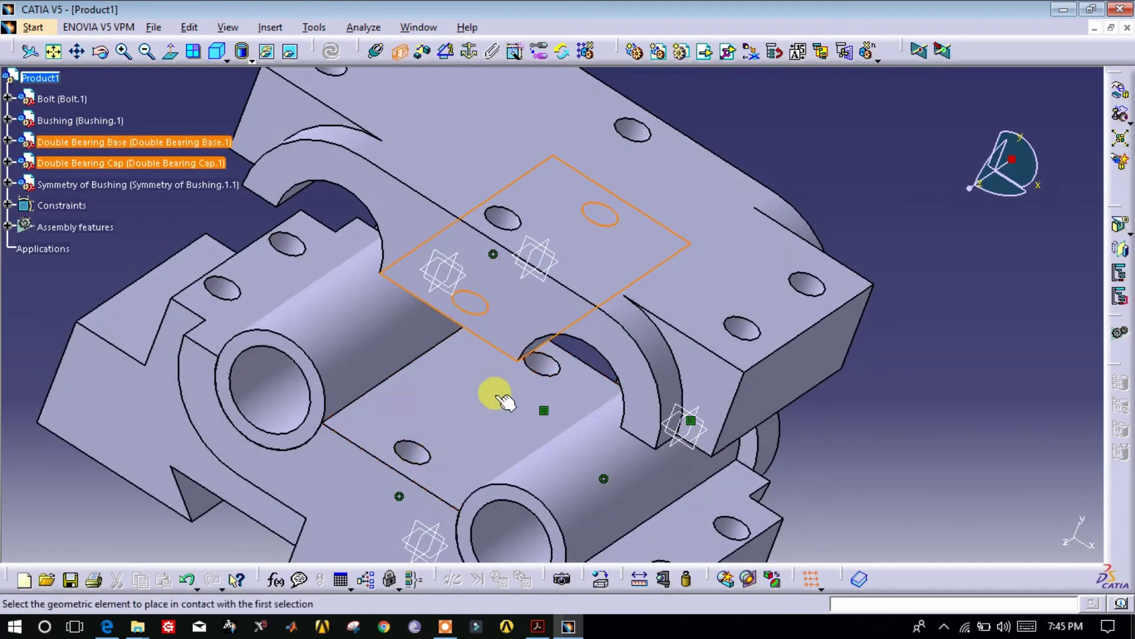
left_click(331, 51)
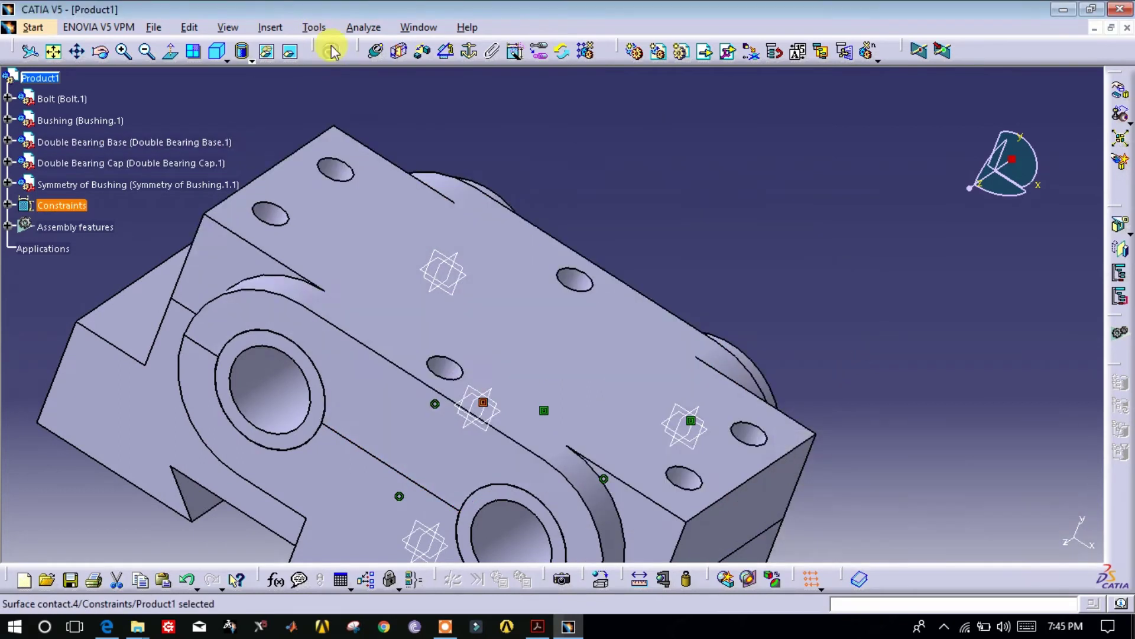
left_click(148, 54)
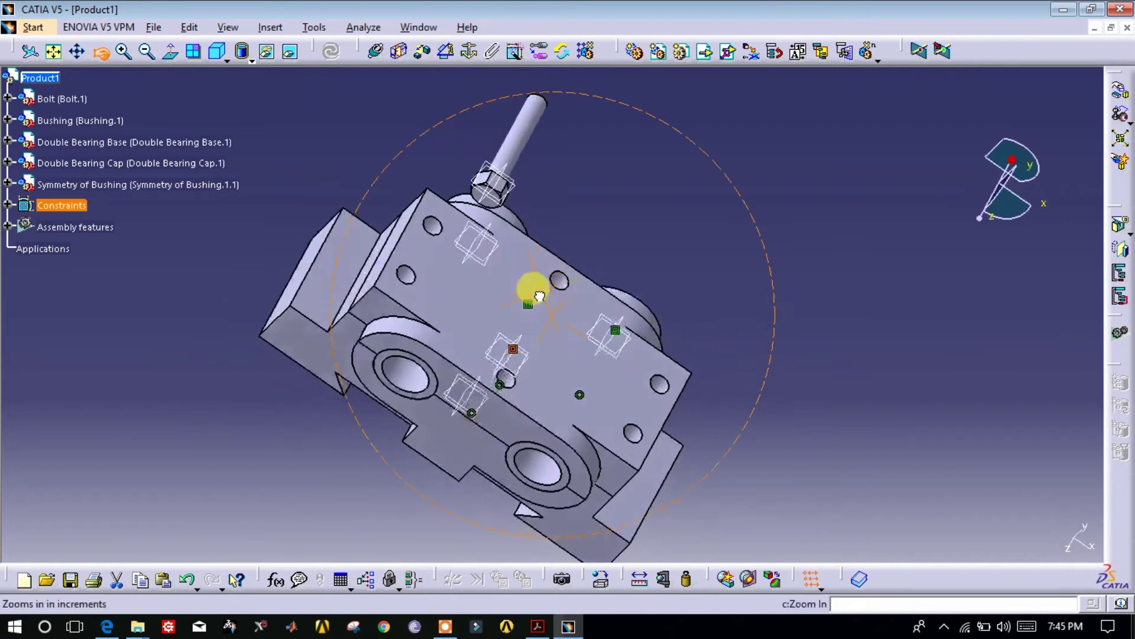
- Make the bolt axis coincide with a cap bolt-hole axis, then update
middle_click_drag(505, 194, 489, 297)
left_click(397, 50)
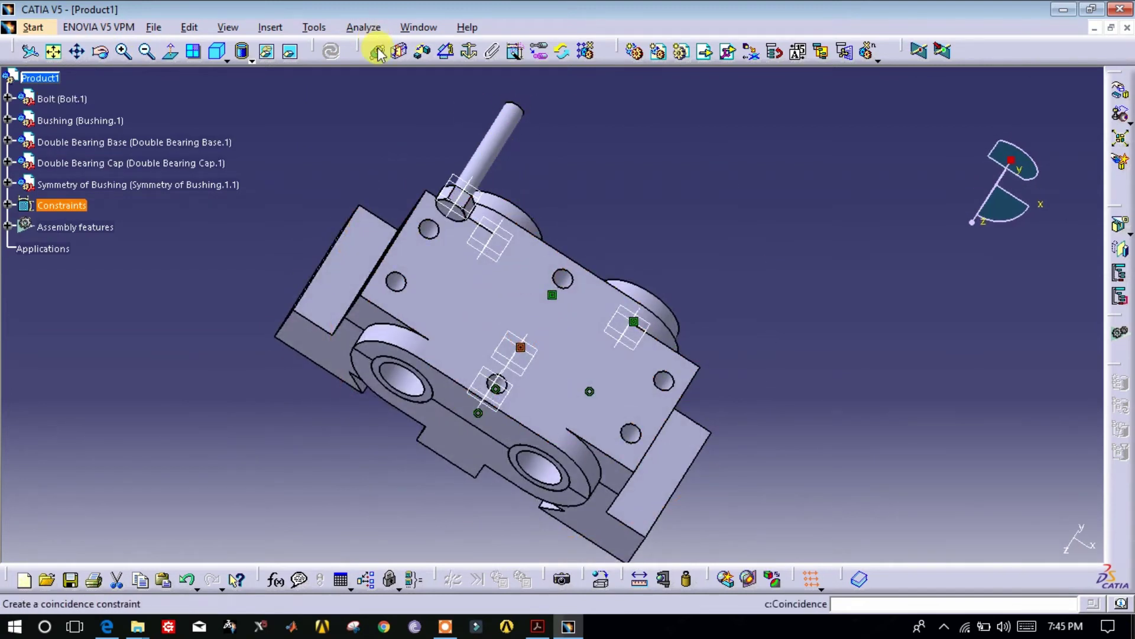
left_click(379, 53)
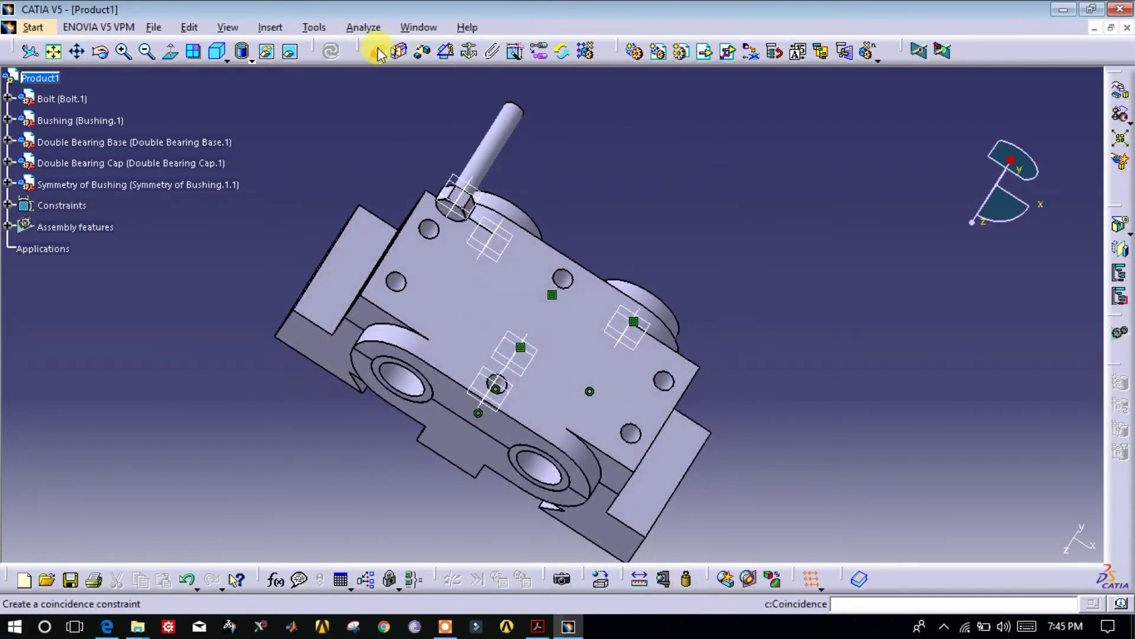
left_click(379, 53)
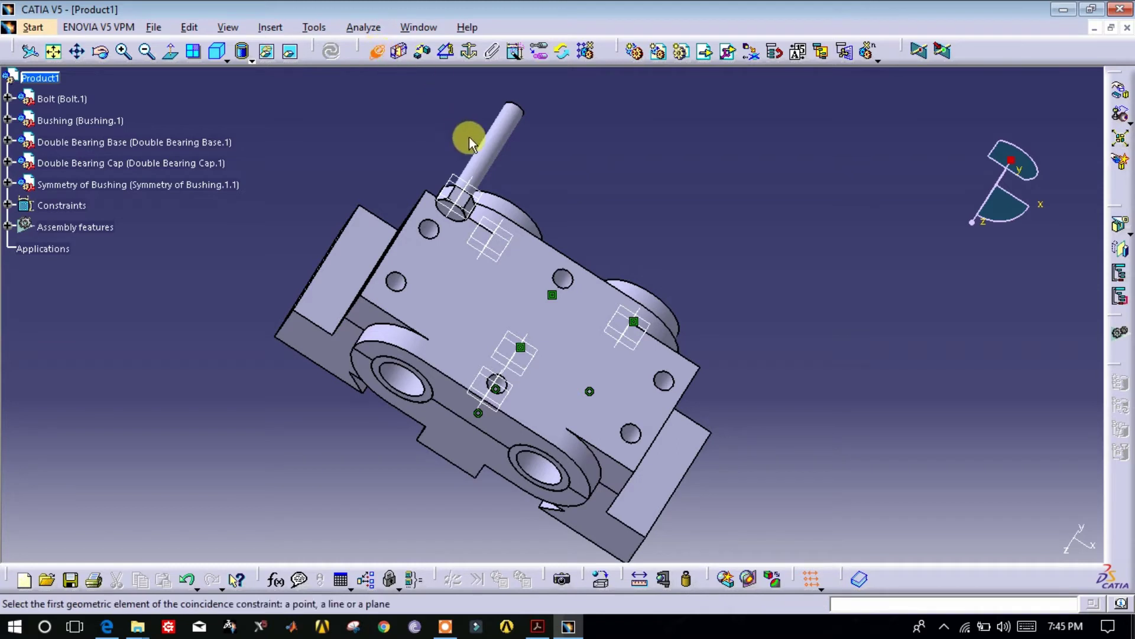
left_click(482, 164)
middle_click_drag(254, 233, 456, 223)
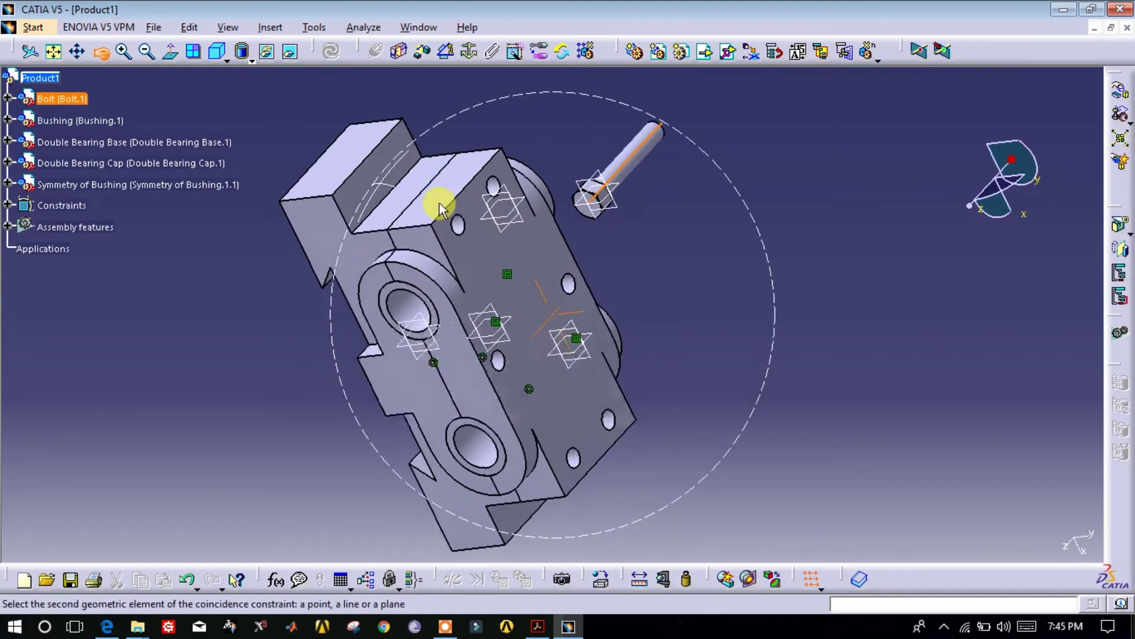
left_click(476, 229)
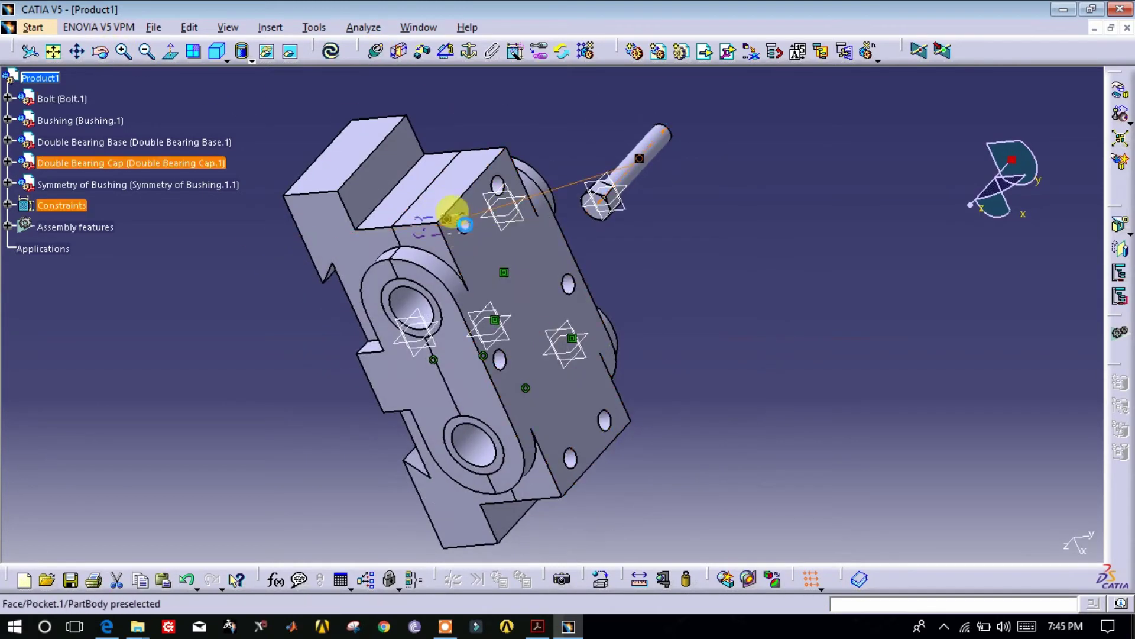
left_click(330, 54)
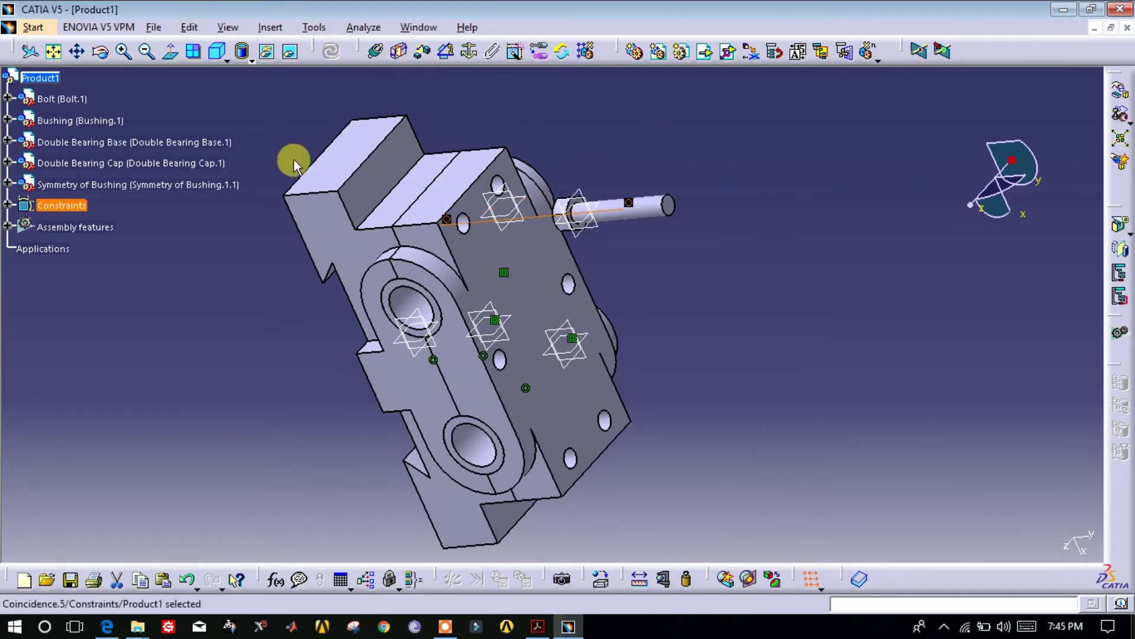
middle_click_drag(294, 160, 621, 158, "ctrl")
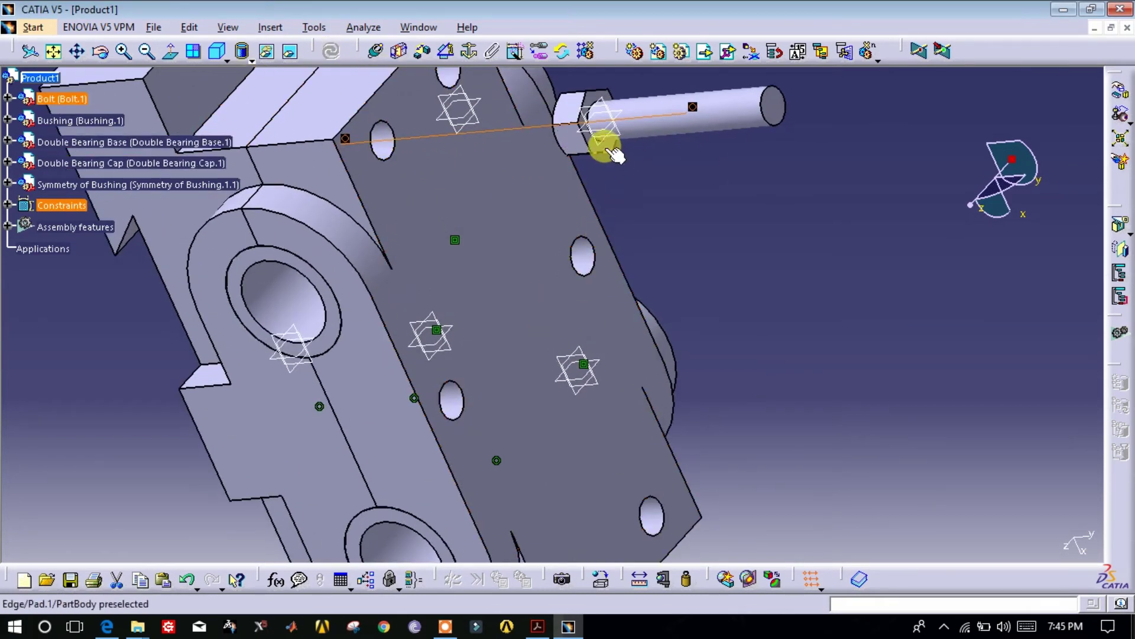
- Contact the bolt head face with the cap's top face, then update
left_click(612, 150)
left_click(444, 51)
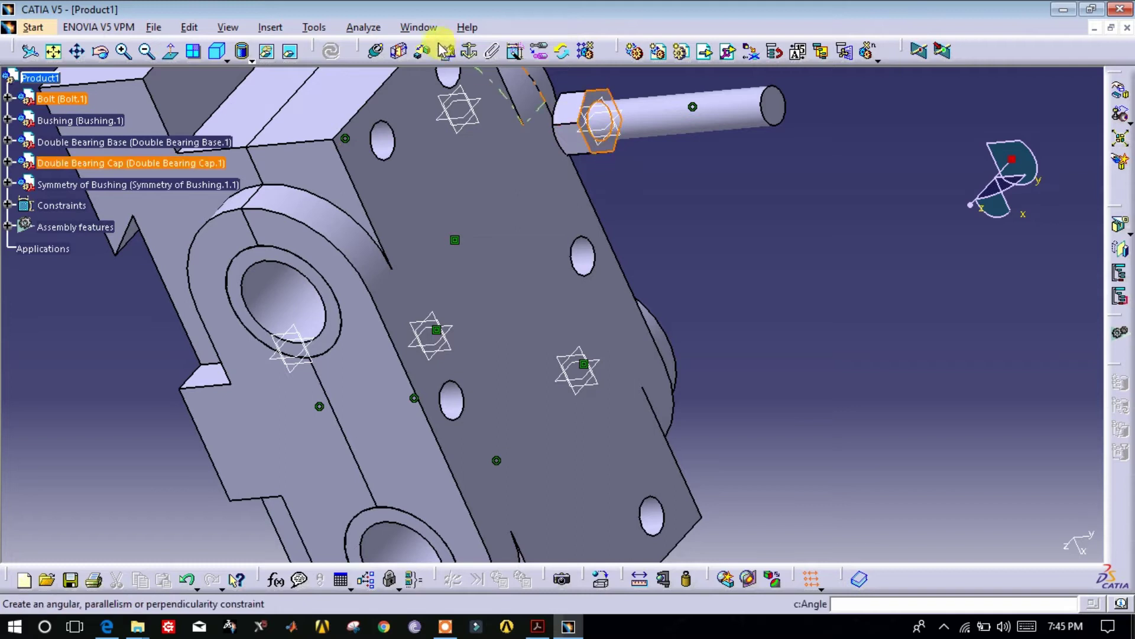
left_click(402, 51)
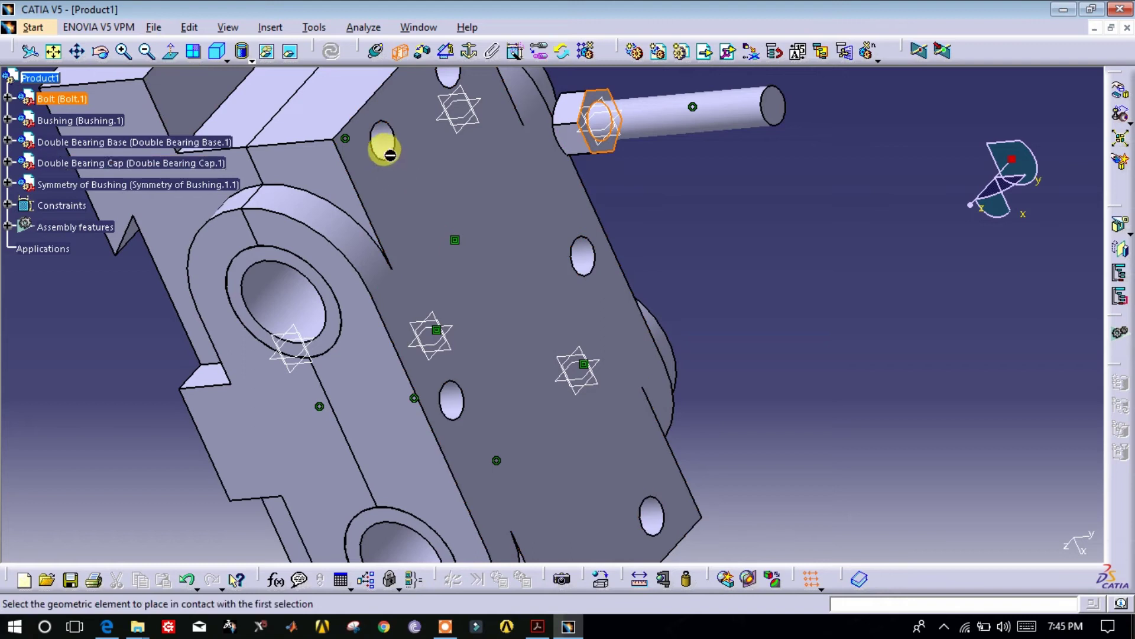
left_click(417, 162)
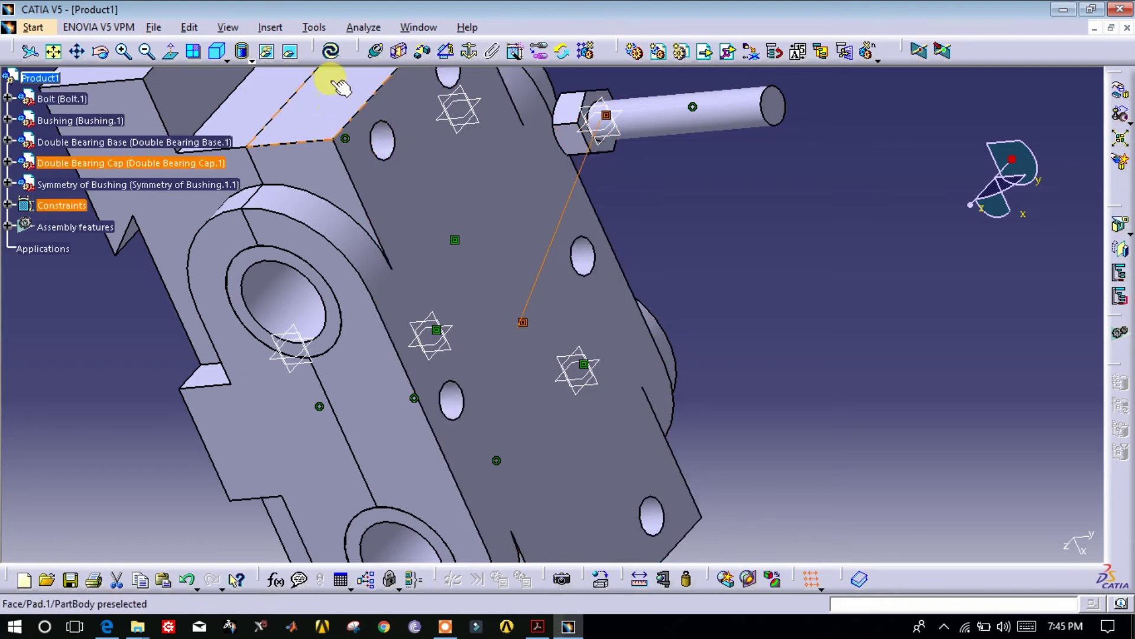
left_click(331, 55)
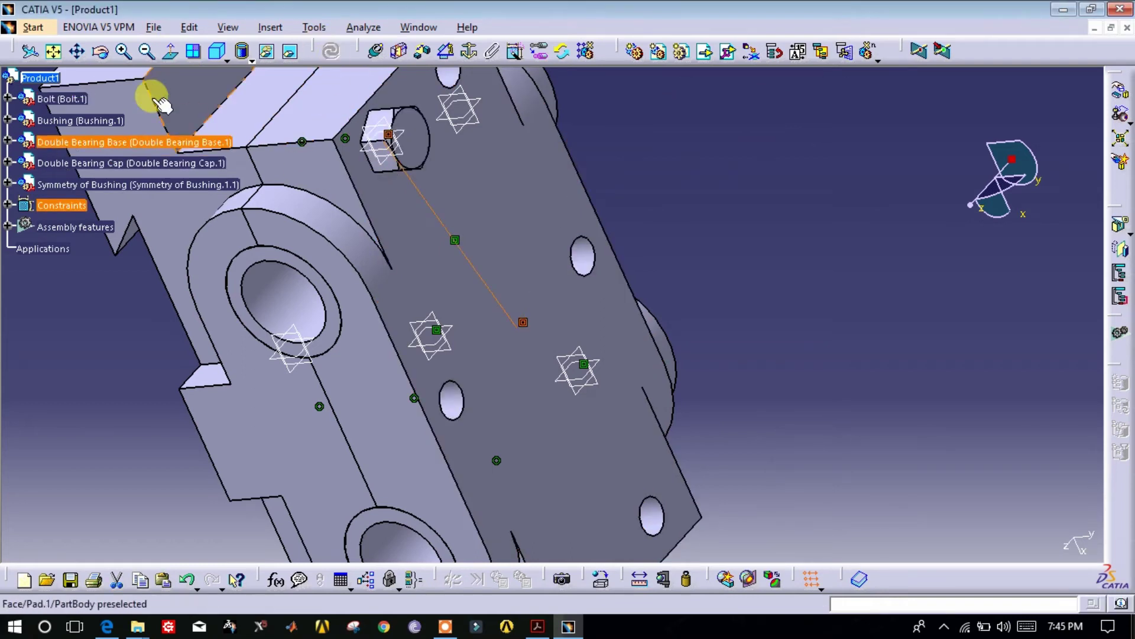
- Zoom out, turn the view to show the cap from above, and select Bolt.1
left_click(154, 56)
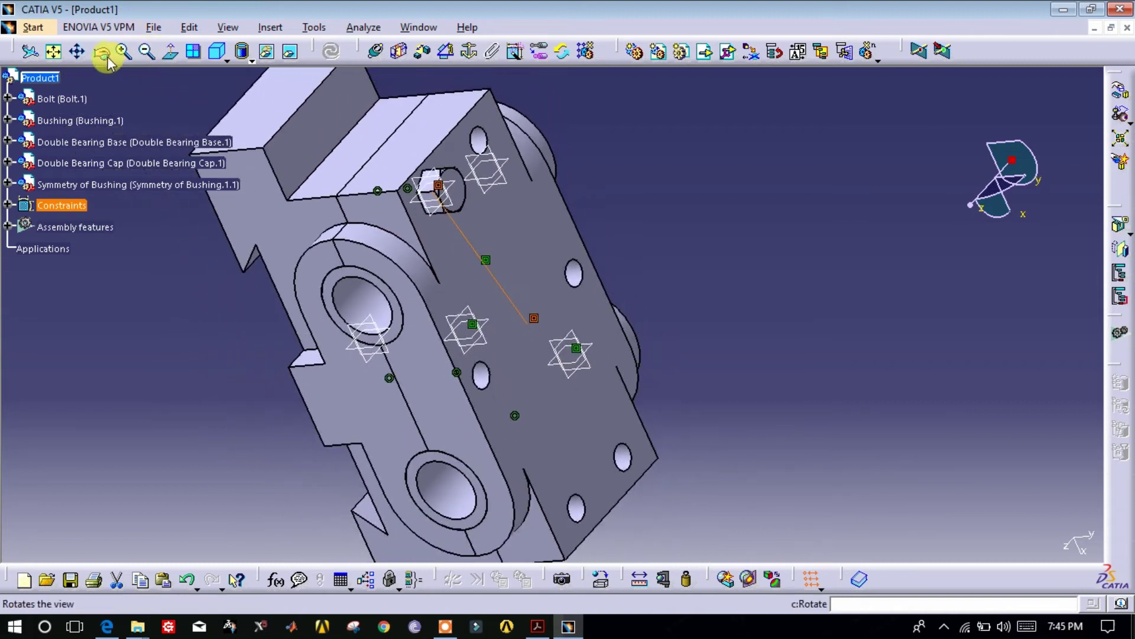
left_click(100, 51)
left_click_drag(637, 296, 380, 212)
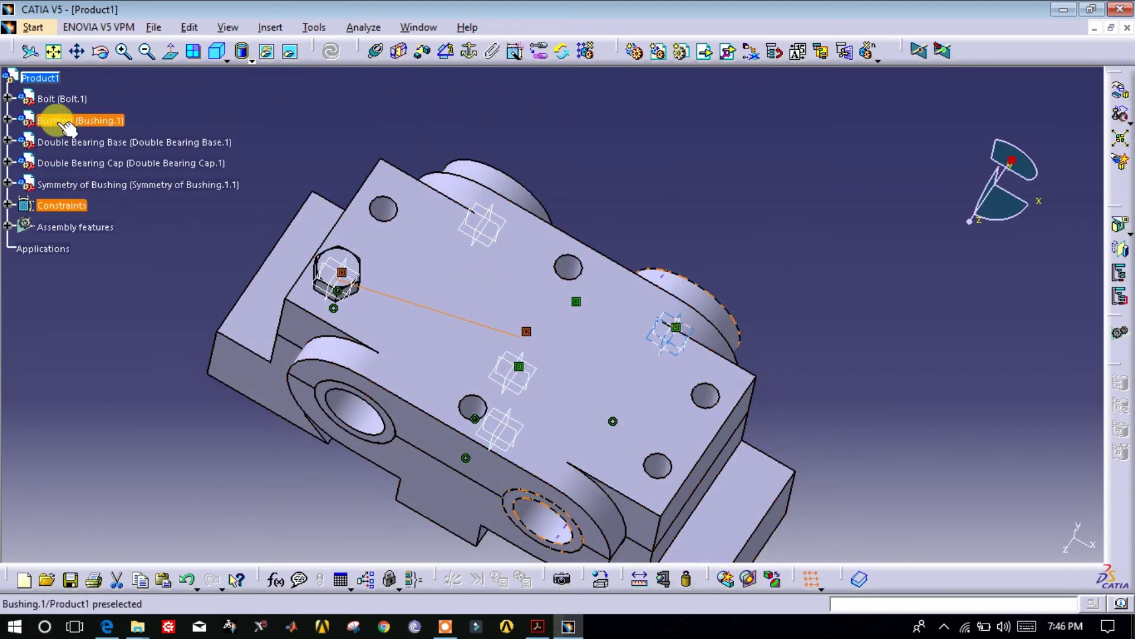
left_click(57, 98)
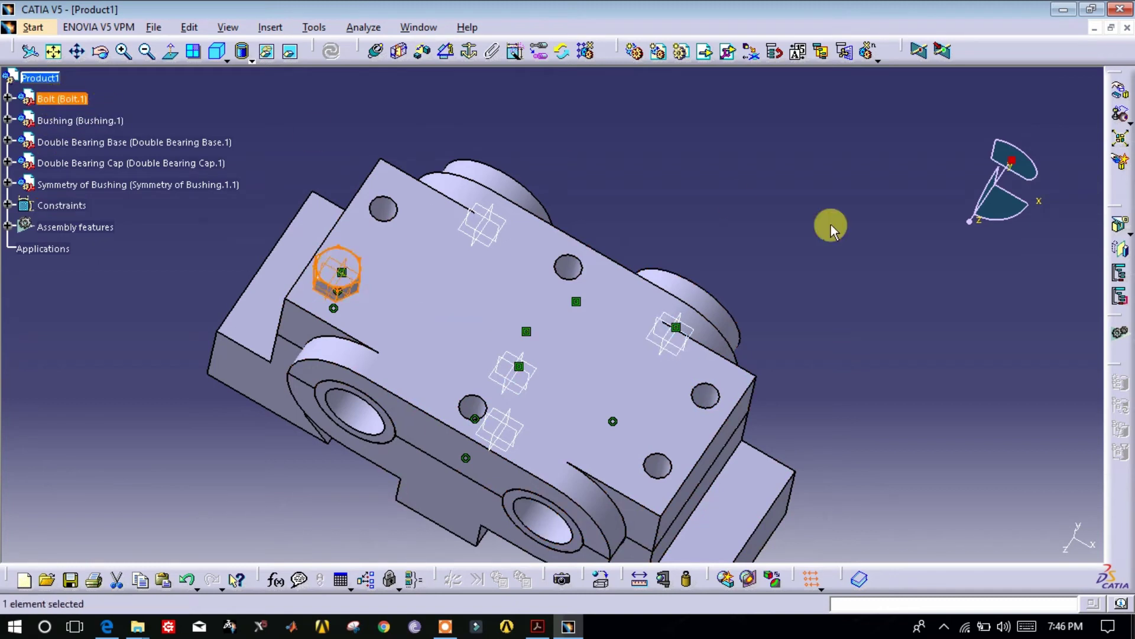
- Mirror Bolt.1 across the cap plane into the neighbouring hole
left_click(1121, 252)
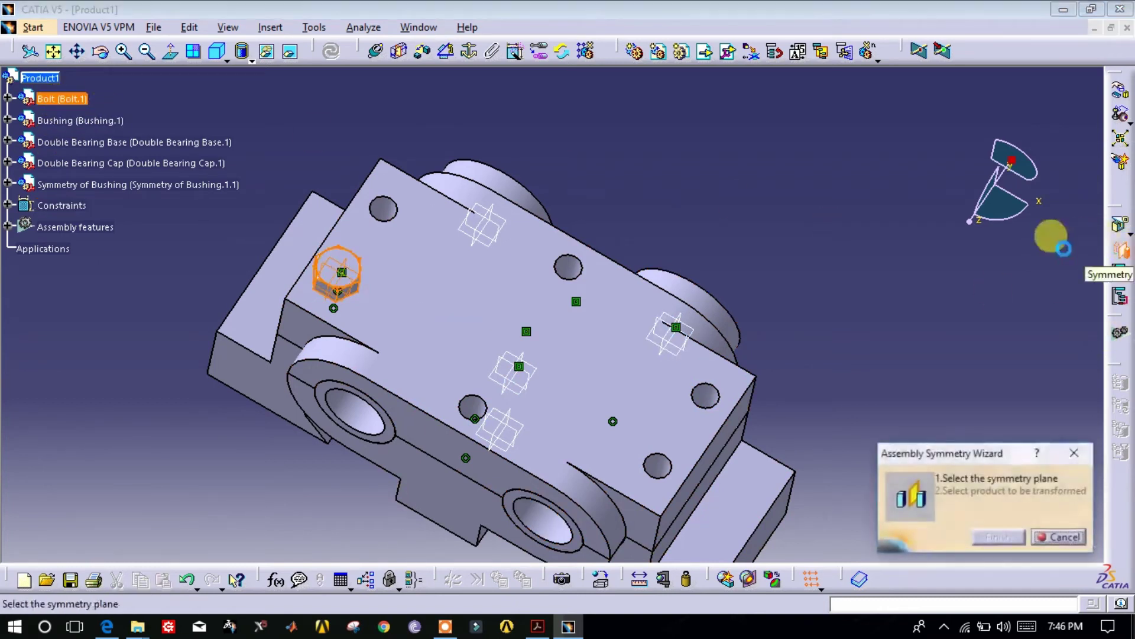
left_click(537, 376)
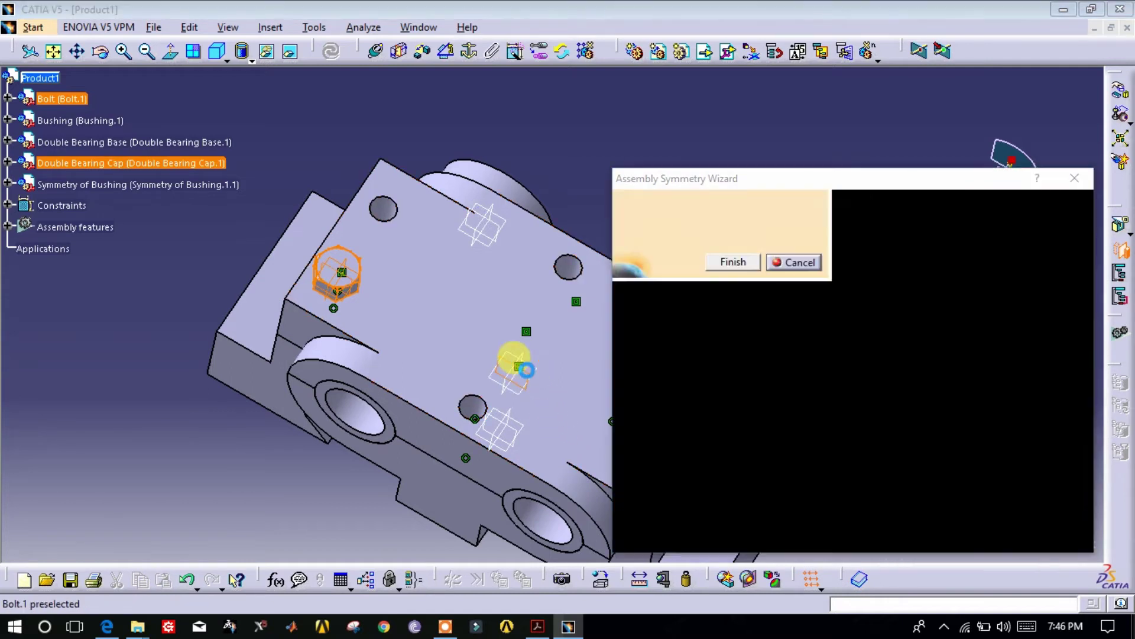
left_click(993, 537)
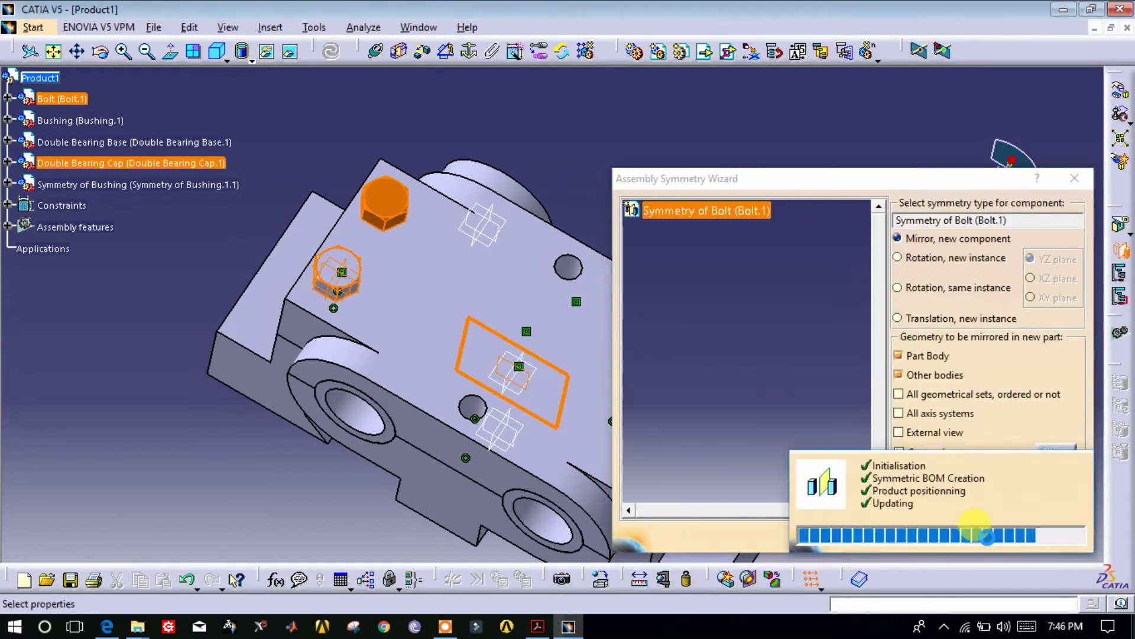
left_click(1063, 538)
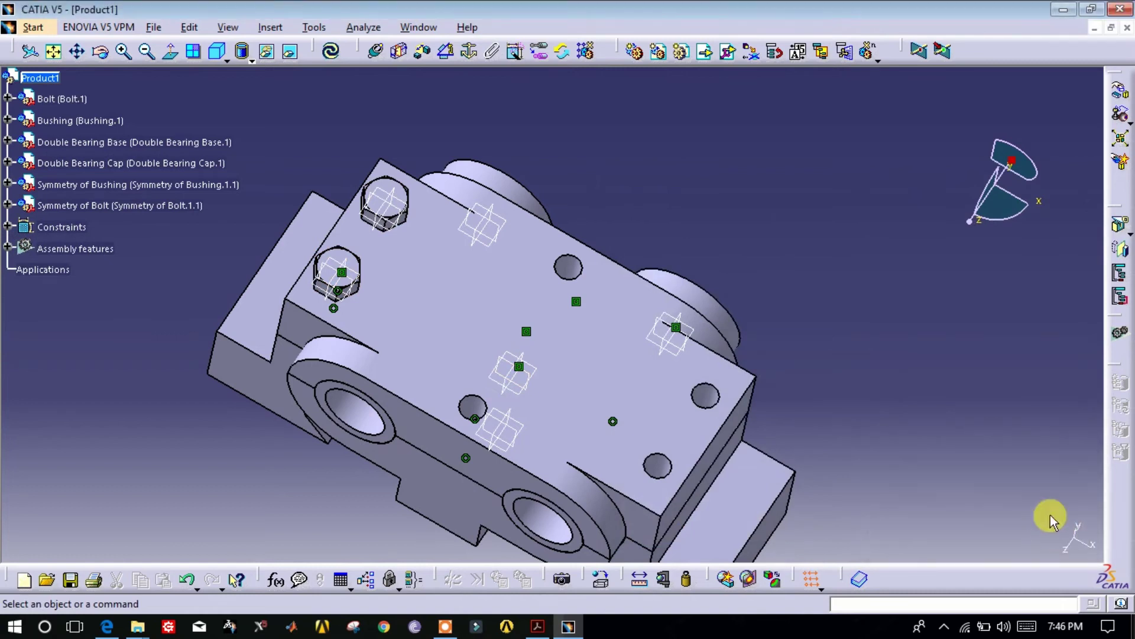
- Select the bushing, original bolt and mirrored bolt for another symmetry
left_click(84, 120)
left_click(185, 99)
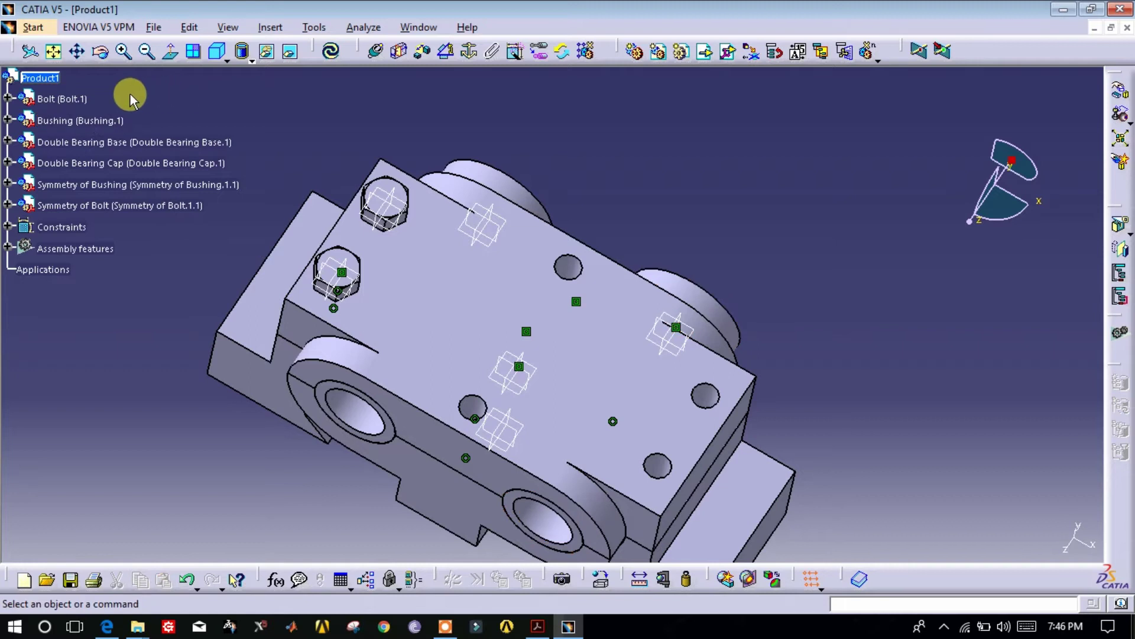
left_click(116, 204, "ctrl")
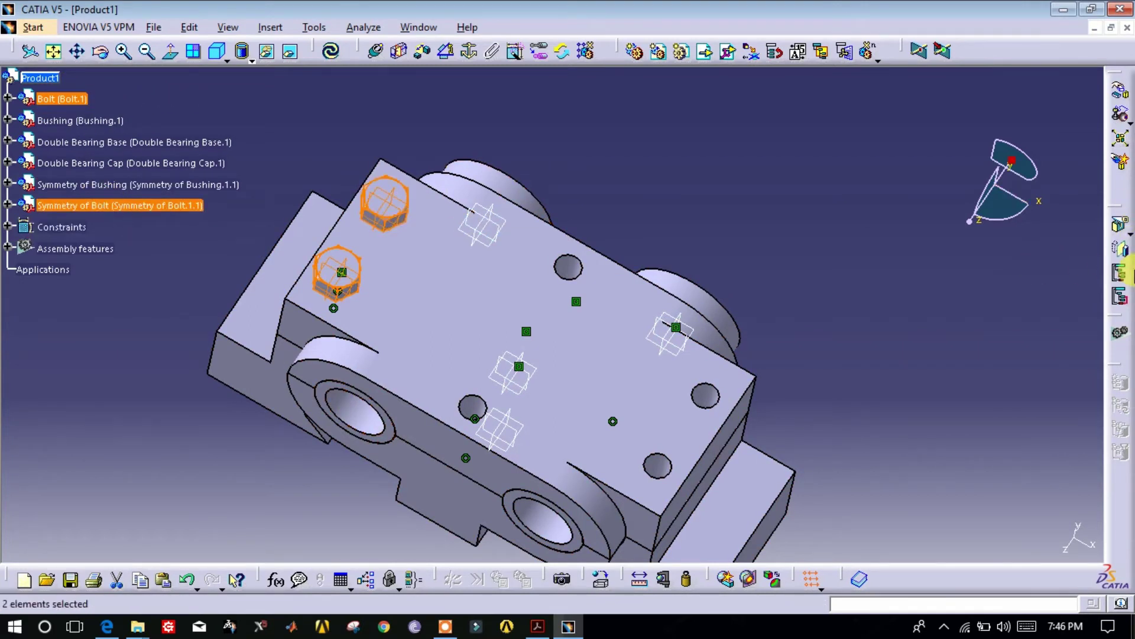
left_click(1118, 270)
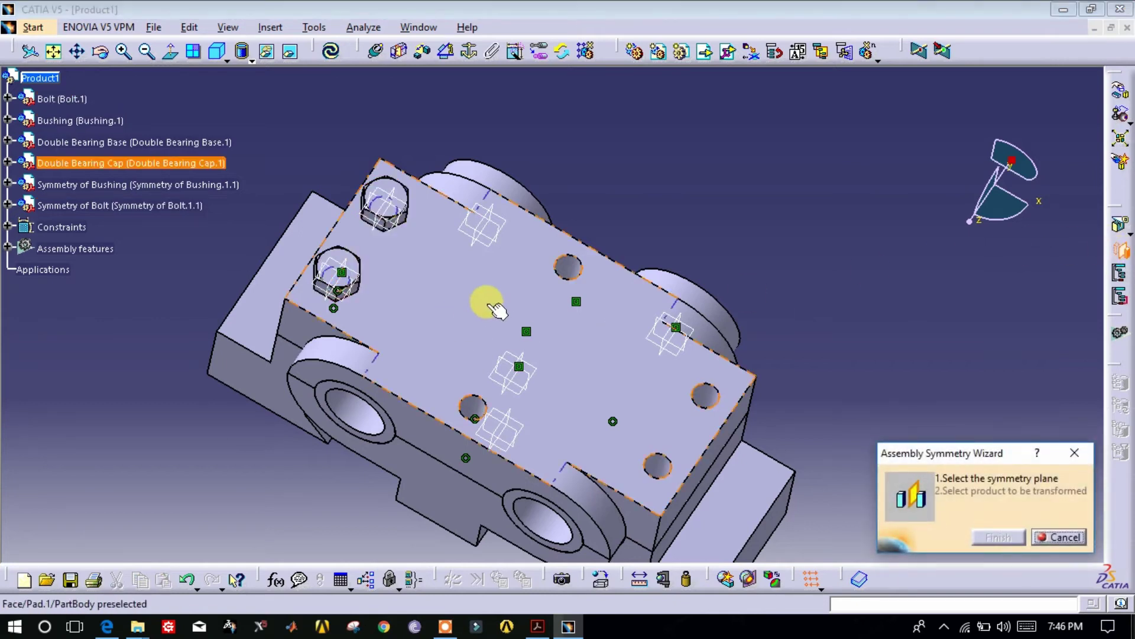
- Mirror the two bolts across the cap's yz plane into the remaining holes and dismiss the summary
left_click(515, 377)
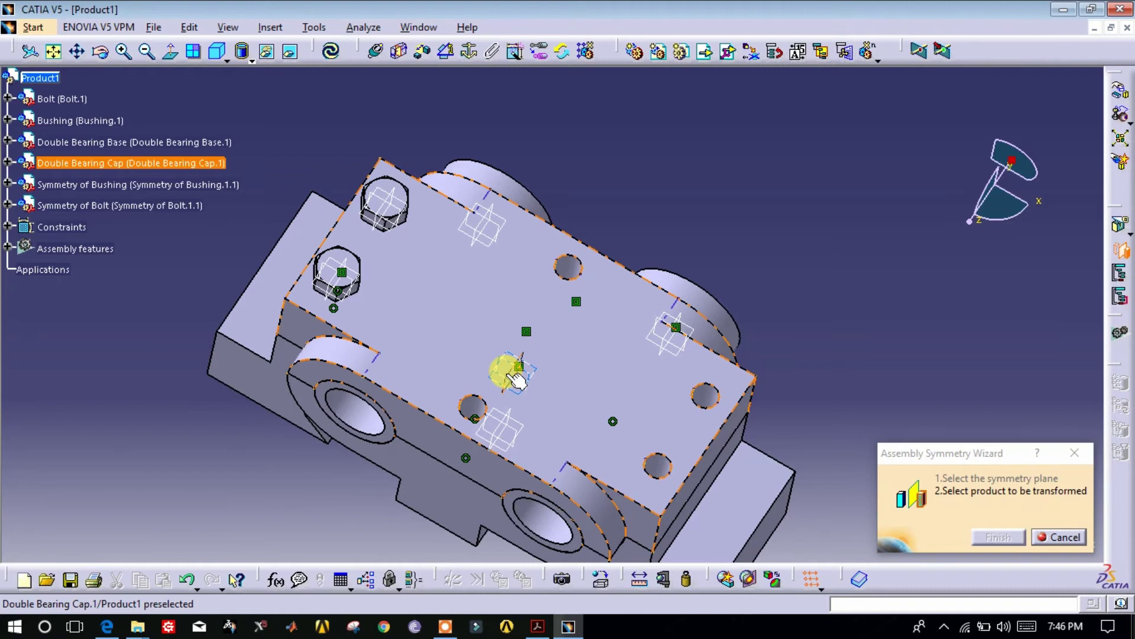
left_click(515, 378)
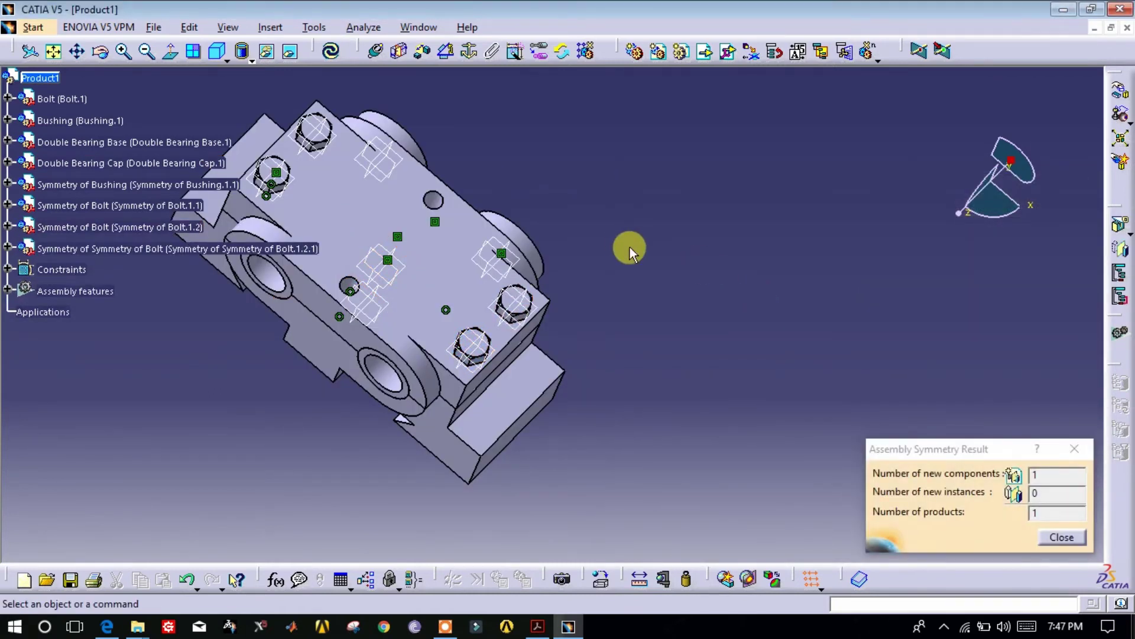
left_click(1062, 537)
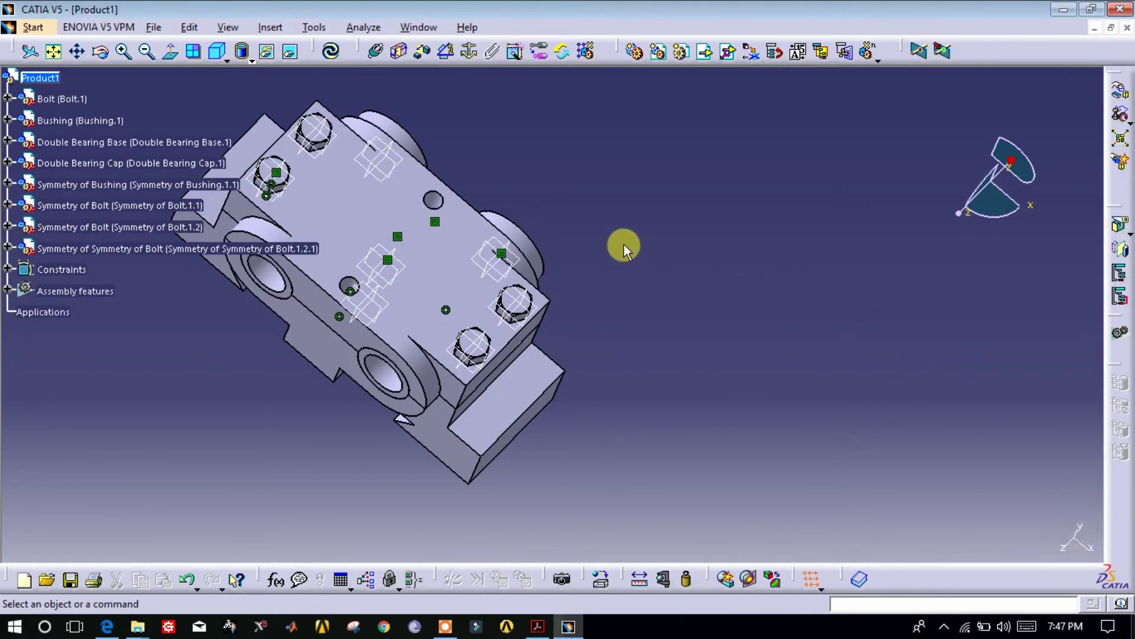
middle_click(324, 391)
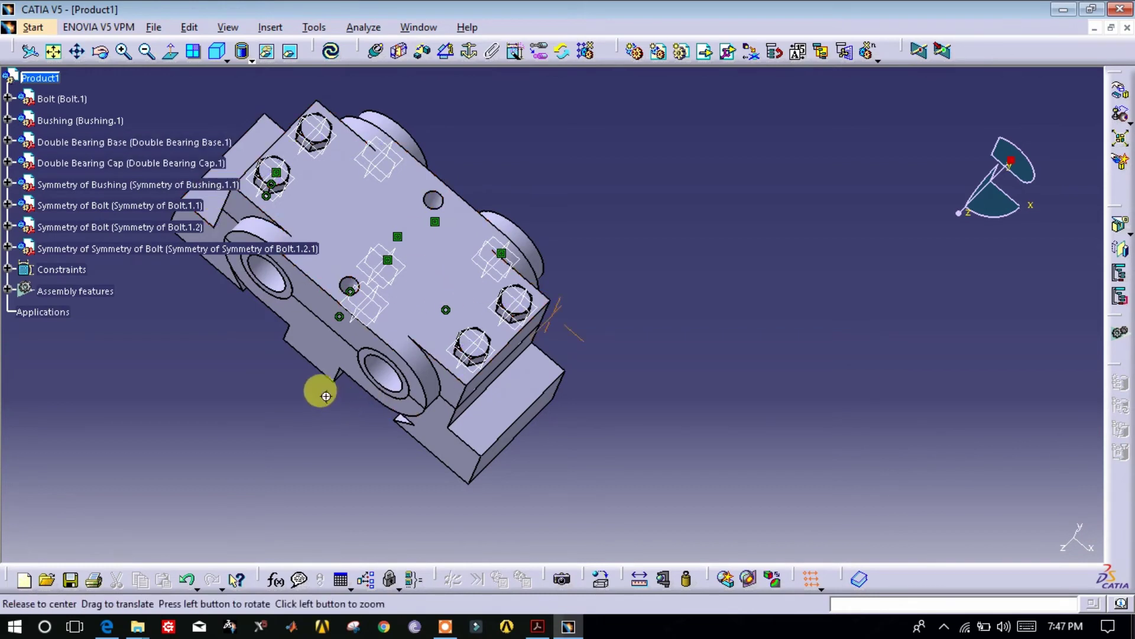
- Open the Bolt part file in its own window
left_click(42, 78)
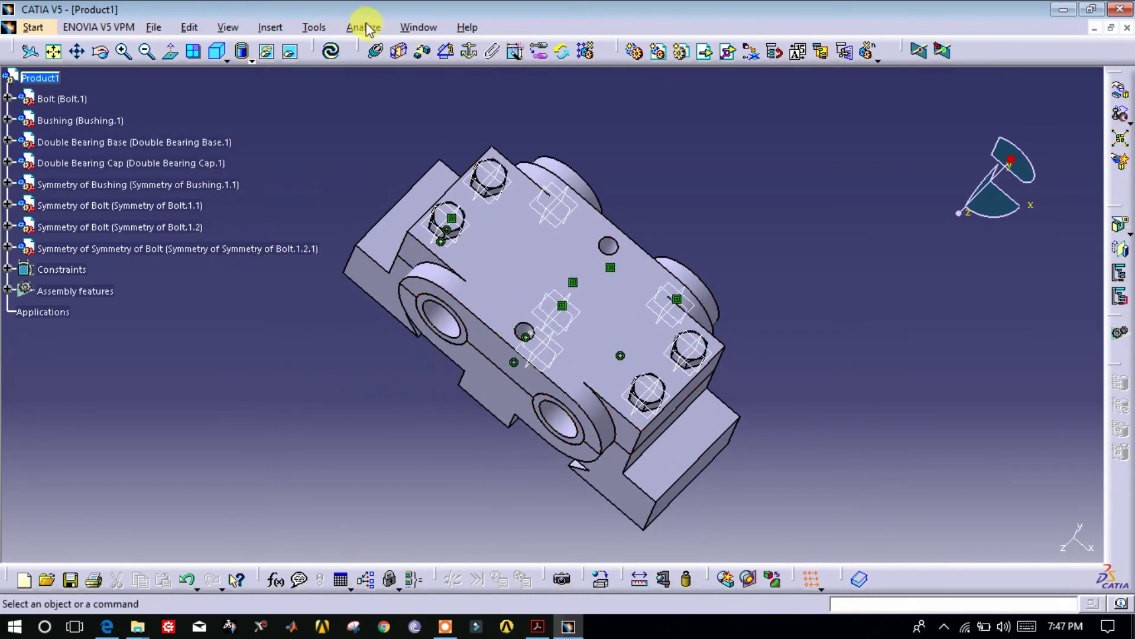
left_click(421, 29)
left_click(355, 104)
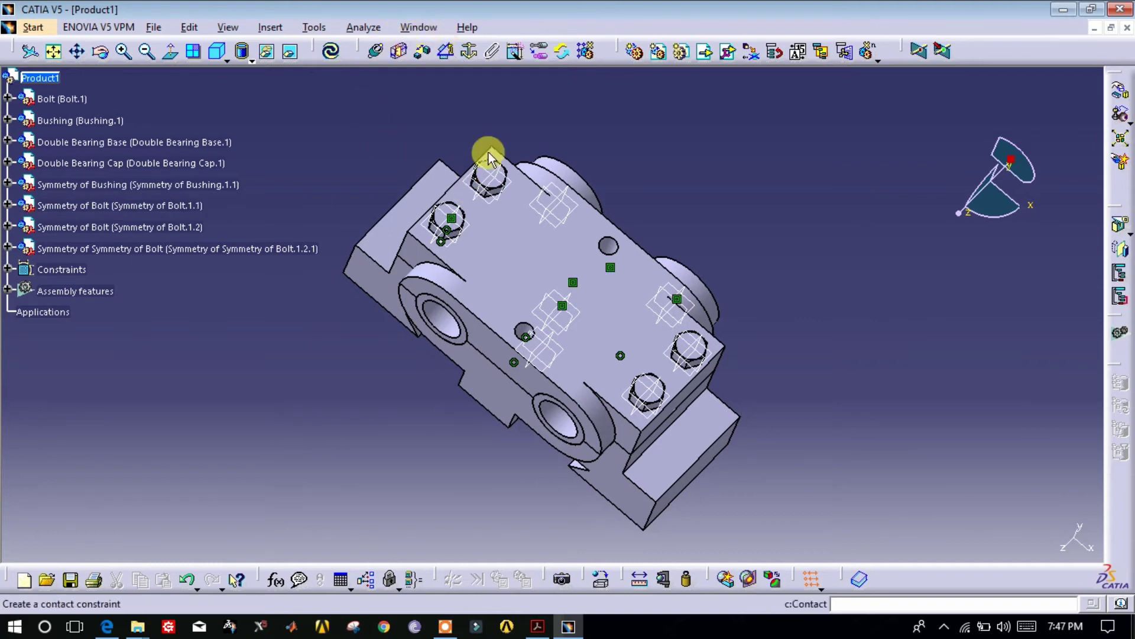
left_click(153, 27)
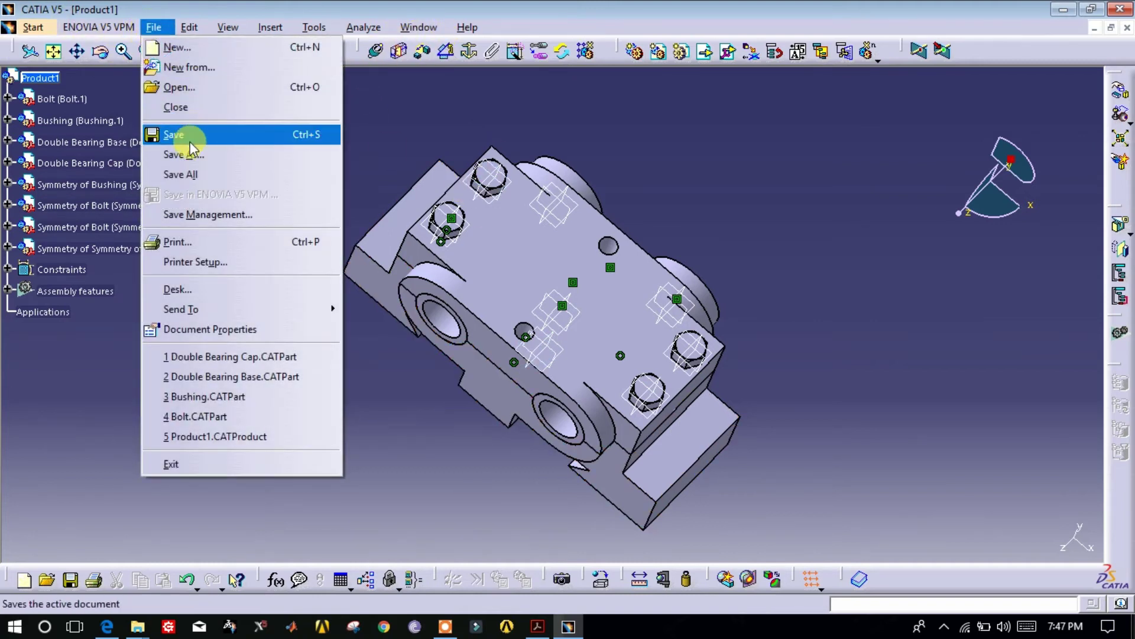
left_click(178, 87)
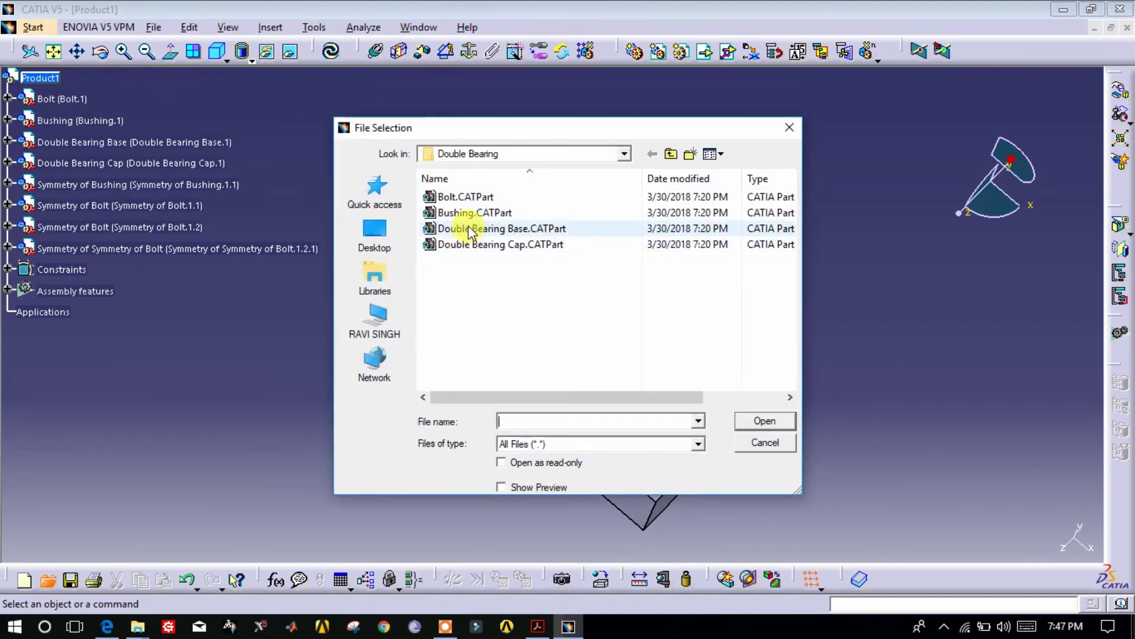
left_click(467, 197)
left_click(769, 423)
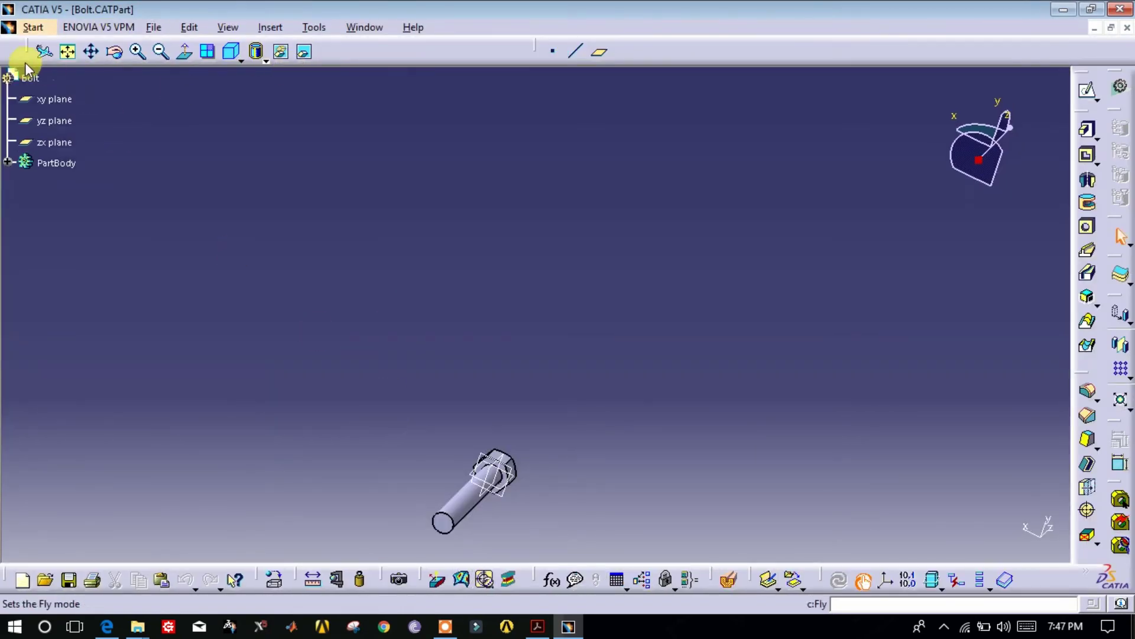
- Copy the Bolt part and switch back to the Product1 assembly
right_click(28, 77)
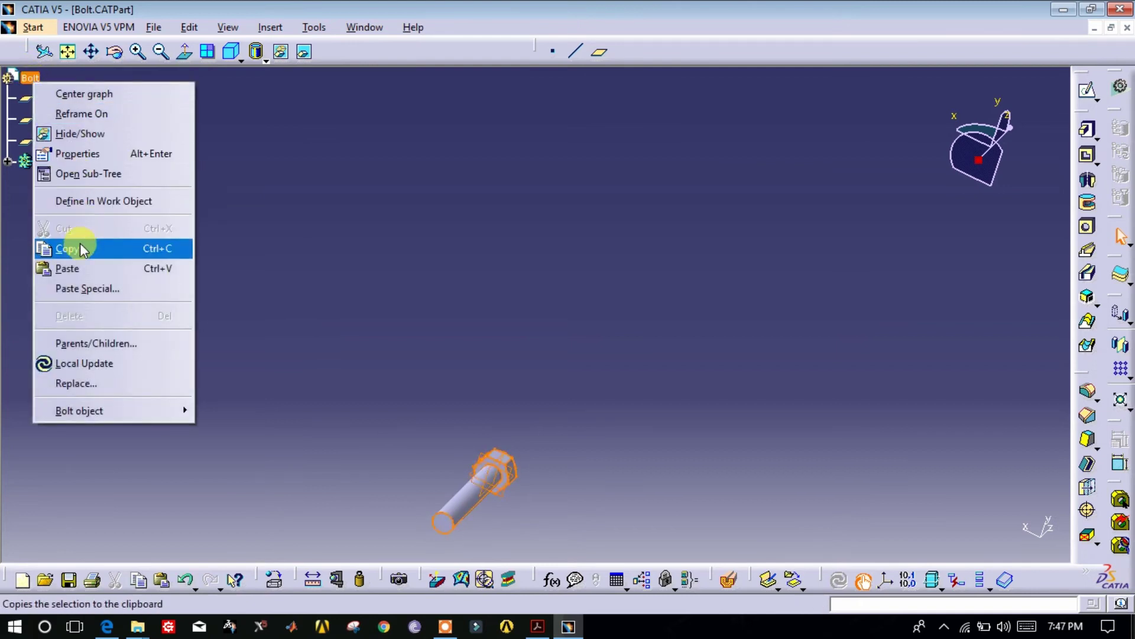
left_click(80, 250)
left_click(366, 27)
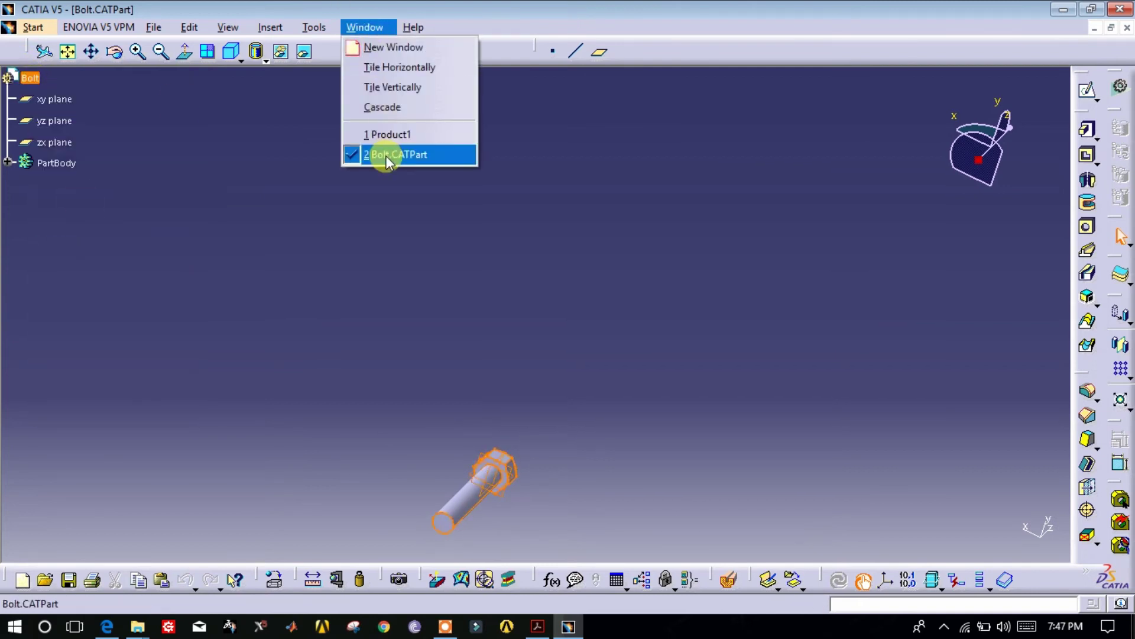
left_click(388, 135)
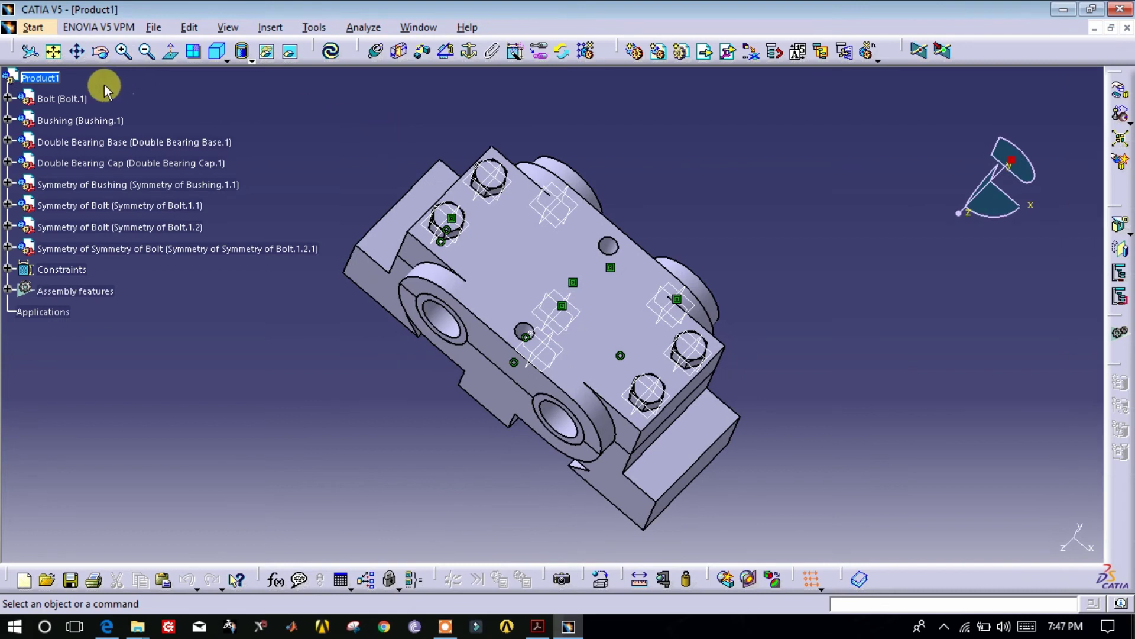
- Paste the copied Bolt into Product1 as Bolt.2 and drag it clear of the block
right_click(57, 80)
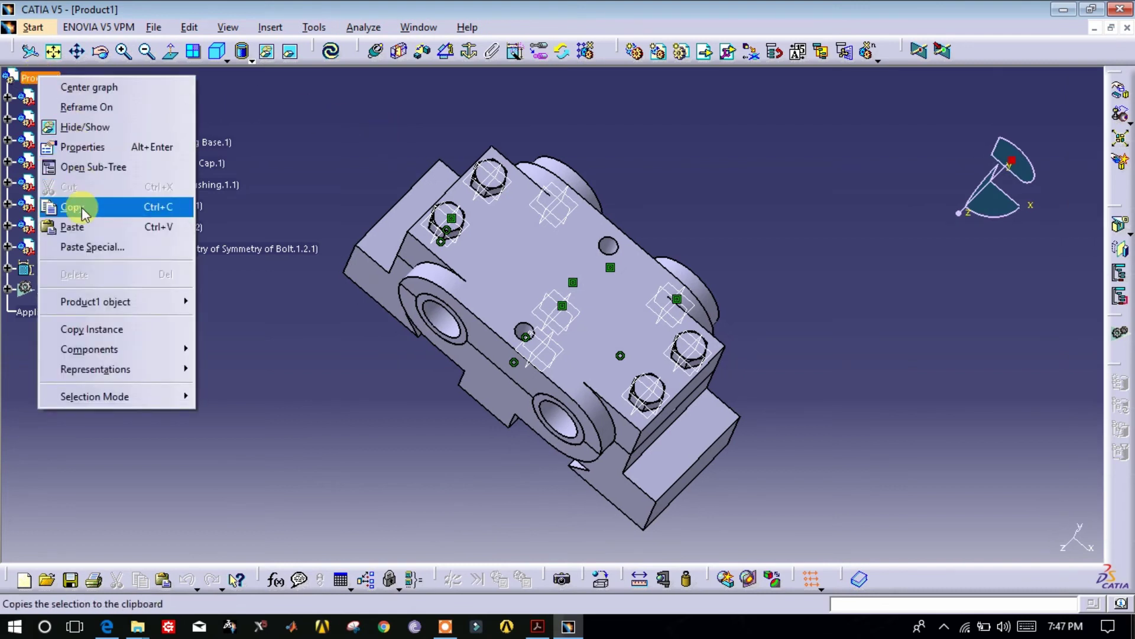
left_click(81, 233)
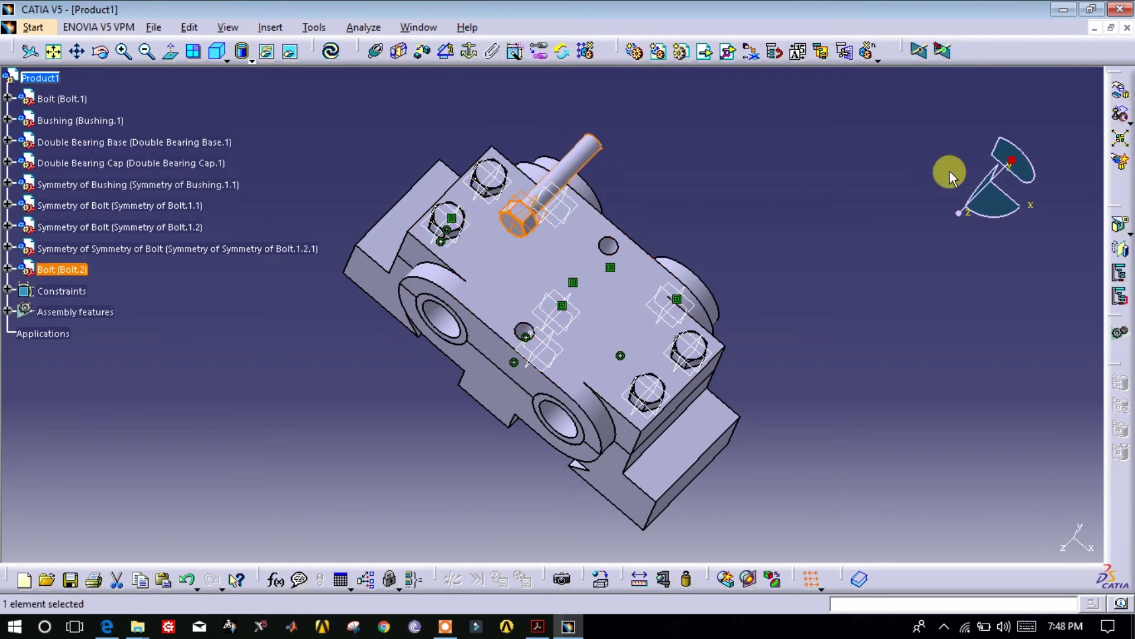
left_click_drag(1012, 157, 666, 142)
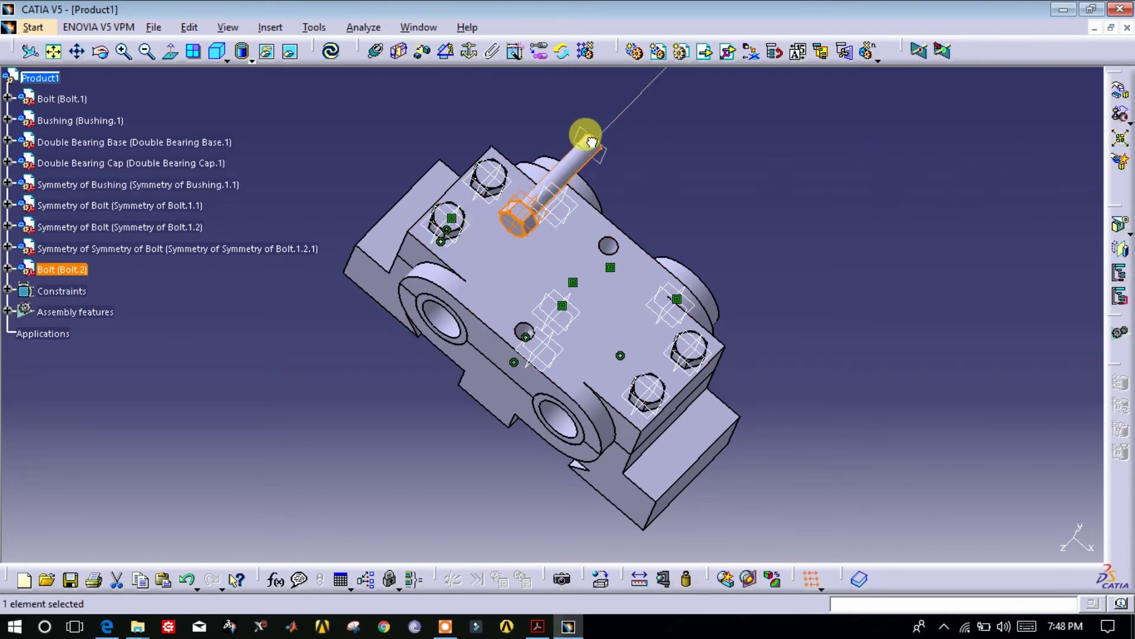
mouse_move(592, 142)
left_mouse_down()
mouse_move(688, 202)
mouse_move(768, 110)
left_mouse_up()
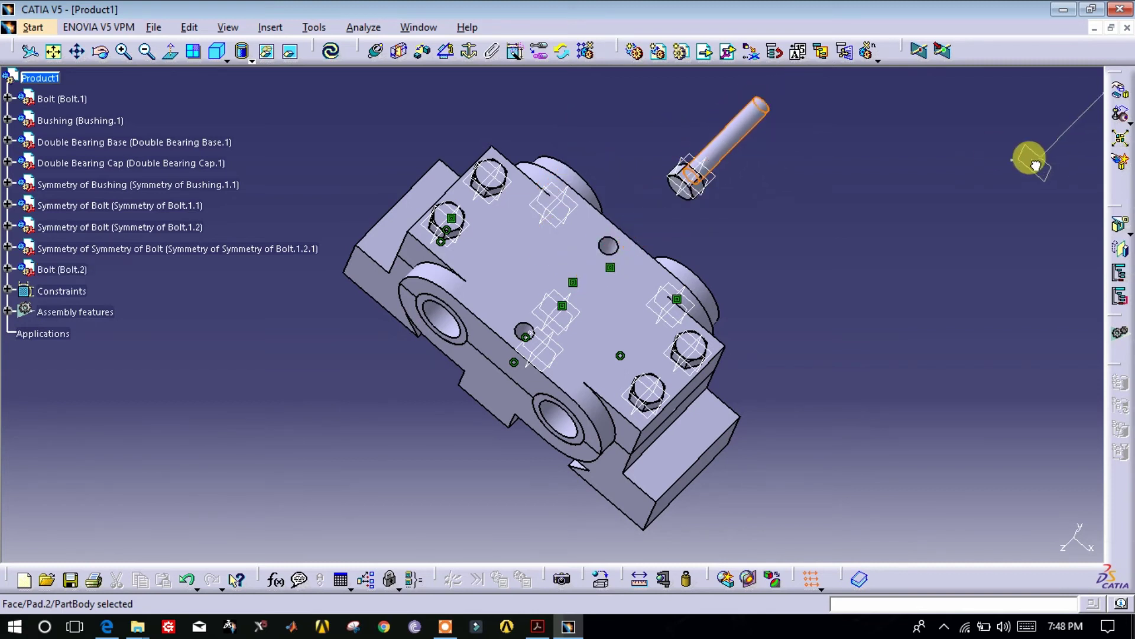
left_click_drag(1036, 166, 1039, 160)
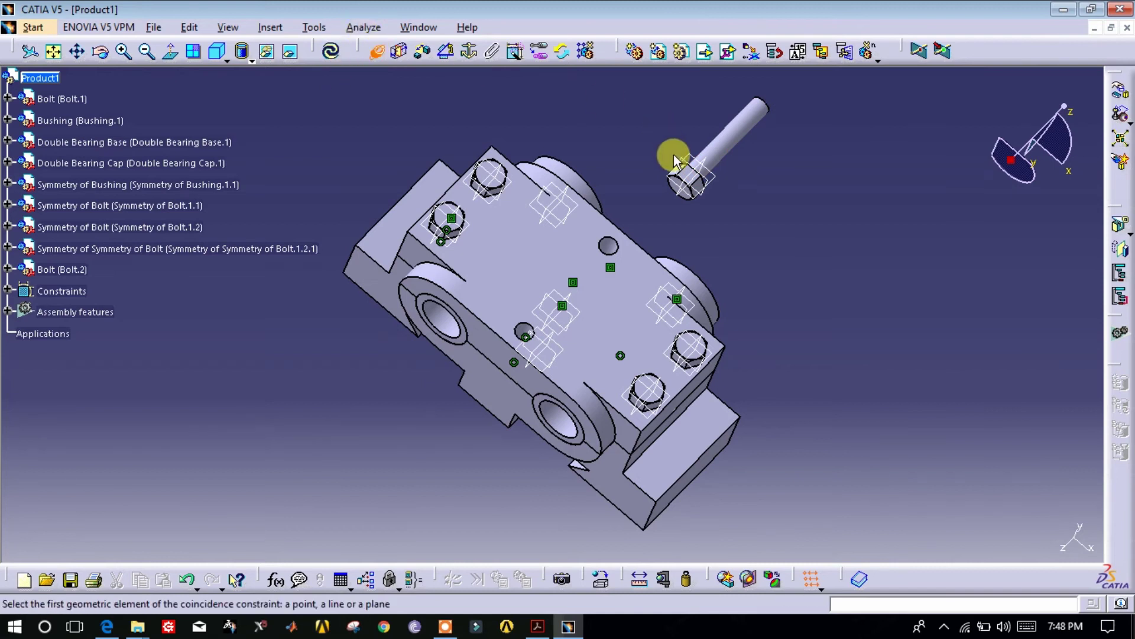
- Make the new bolt's axis coincident with the empty cap hole's axis and update
left_click(696, 167)
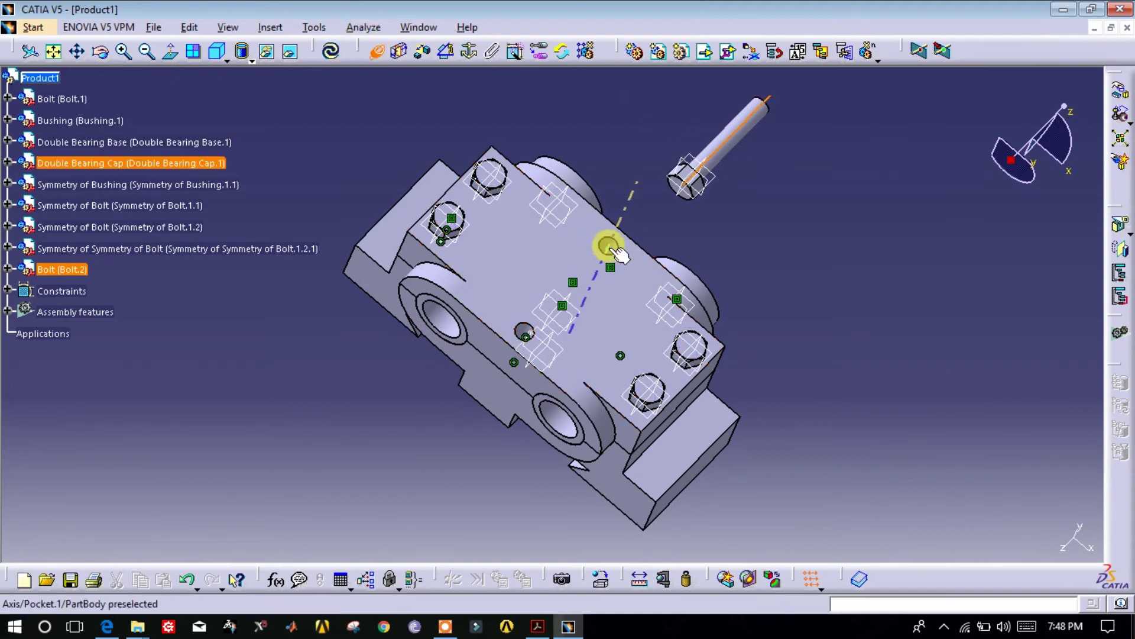
left_click(615, 252)
left_click(330, 55)
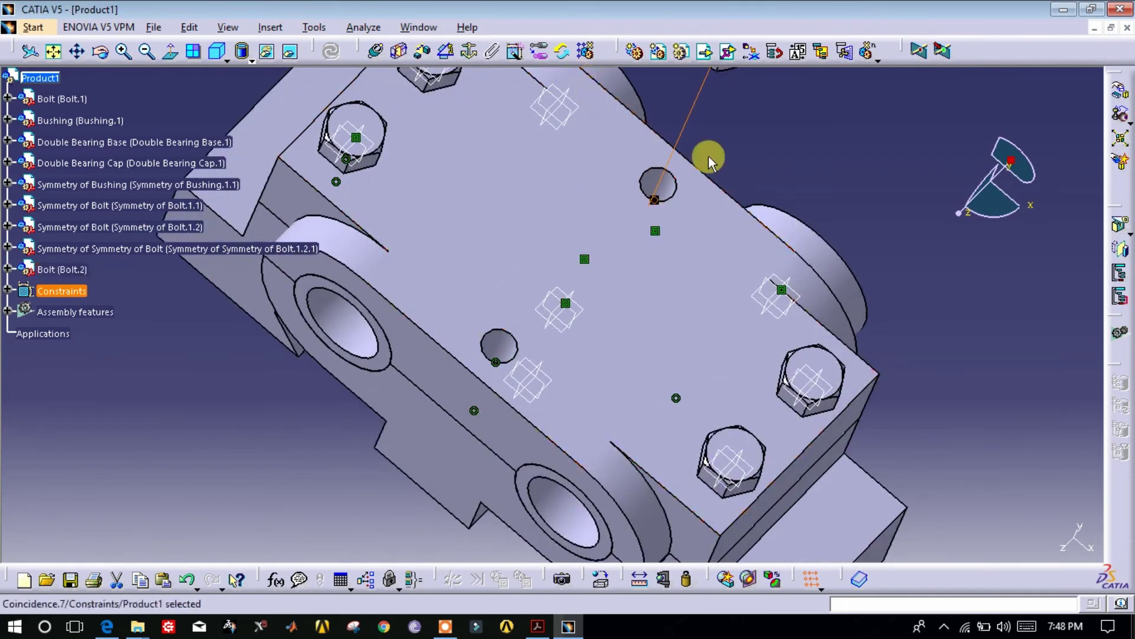
- Add a contact constraint seating the bolt head on the cap face, update, and select Bolt.2
middle_click_drag(626, 159, 640, 266)
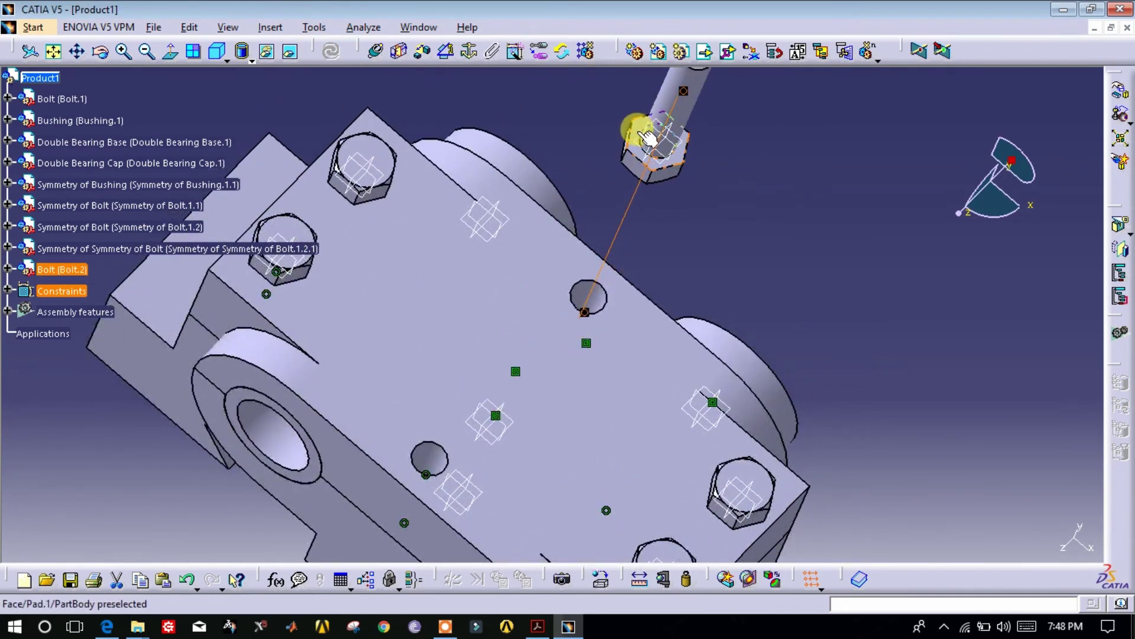
mouse_move(637, 134)
middle_mouse_down()
mouse_move(609, 76)
mouse_move(651, 237)
middle_mouse_up()
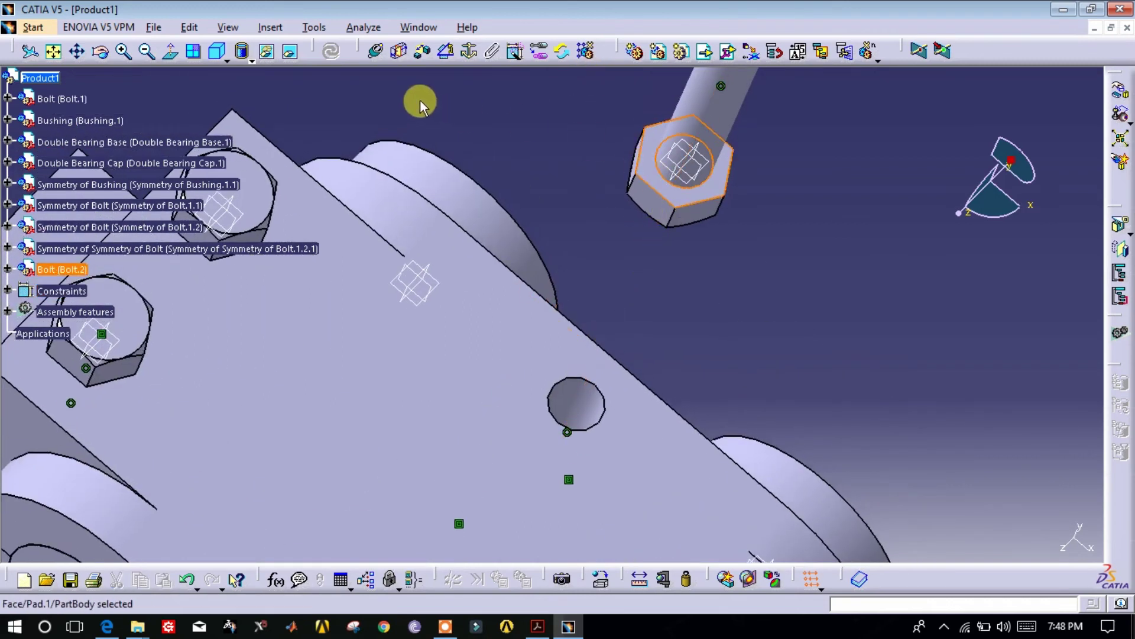
left_click(401, 54)
left_click(452, 379)
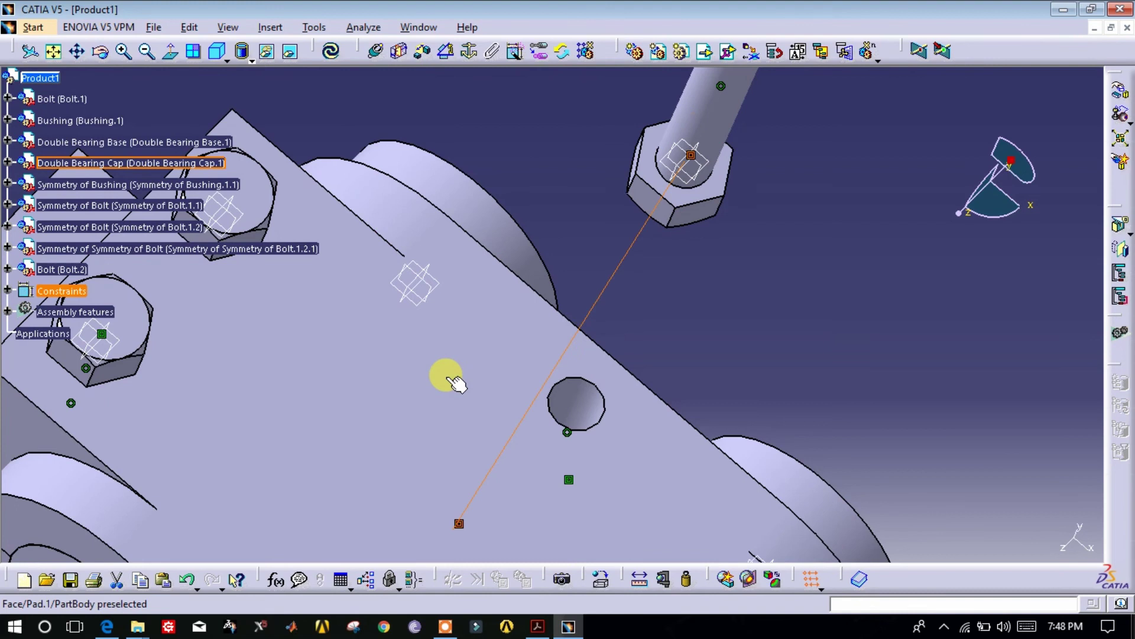
left_click(330, 51)
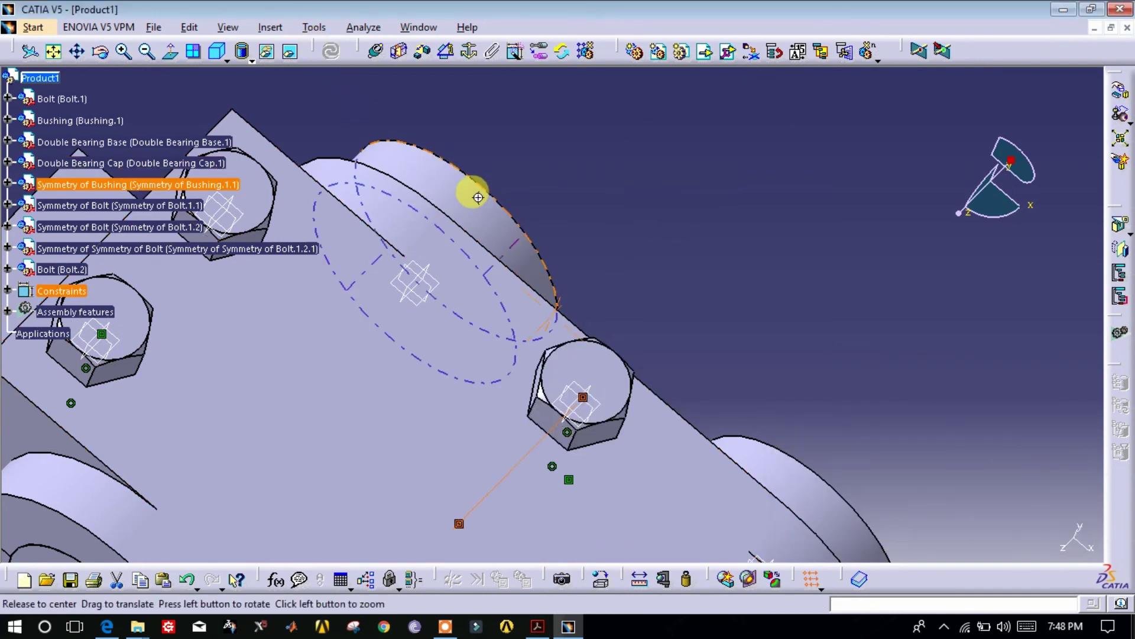
mouse_move(493, 245)
middle_mouse_down()
mouse_move(507, 347)
mouse_move(526, 206)
middle_mouse_up()
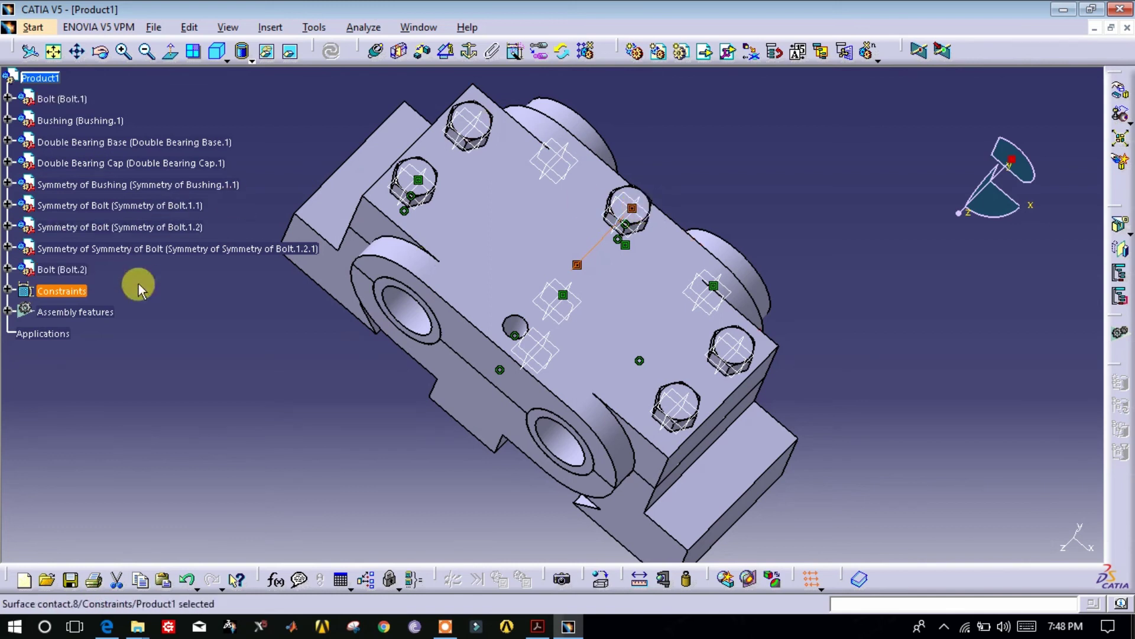
left_click(58, 269)
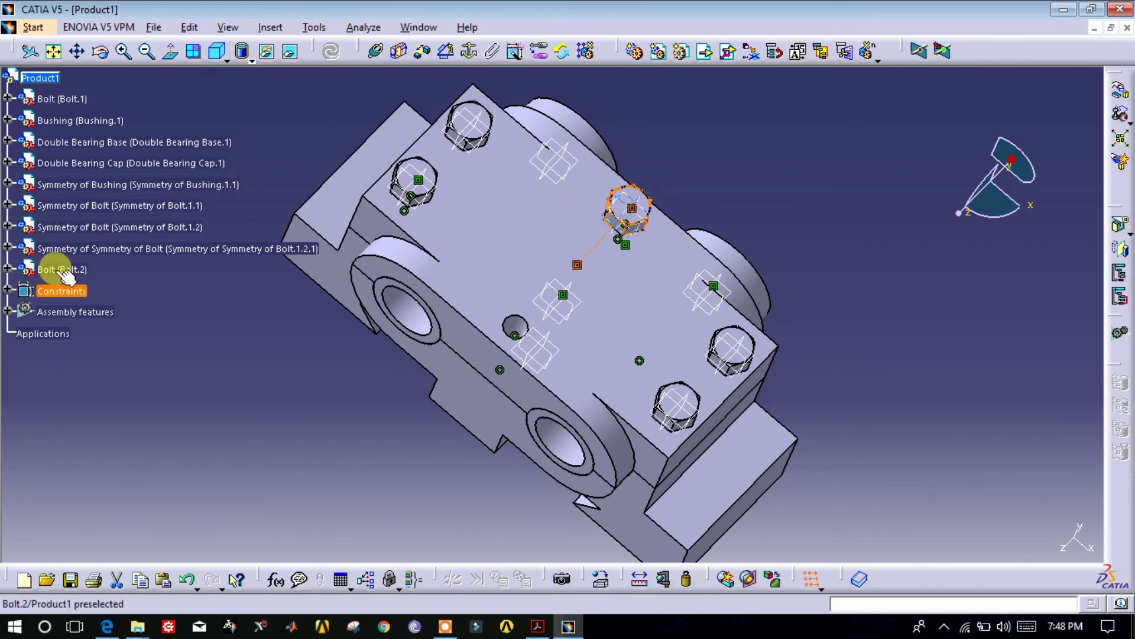
- Mirror Bolt.2 across the cap's mid plane, creating Bolt.2.1 in the opposite hole
left_click(1121, 260)
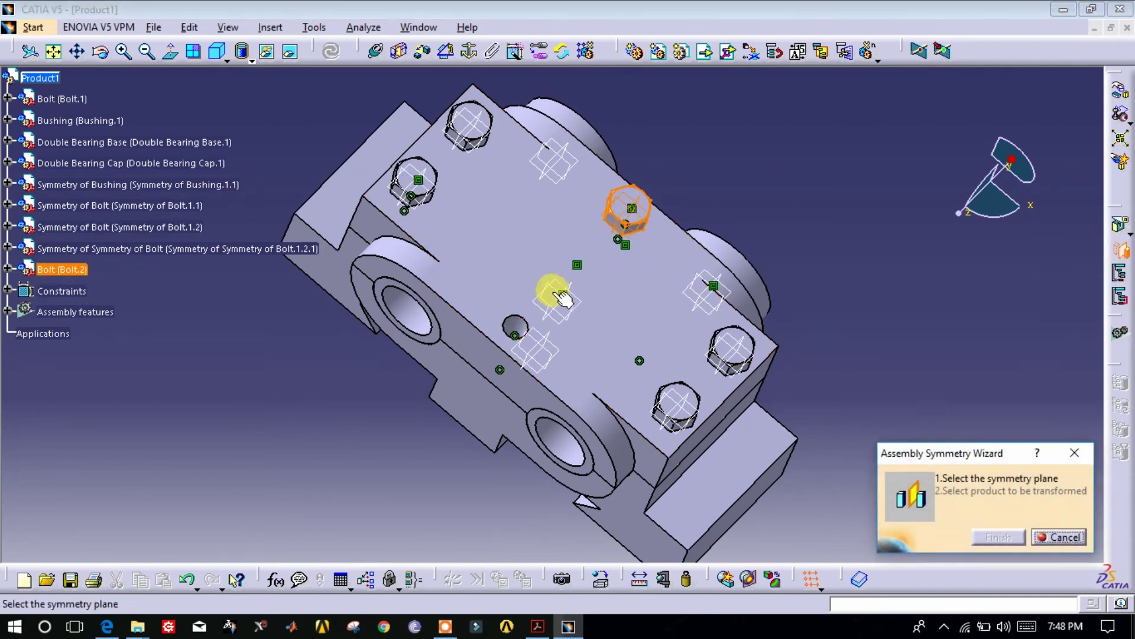
left_click(554, 292)
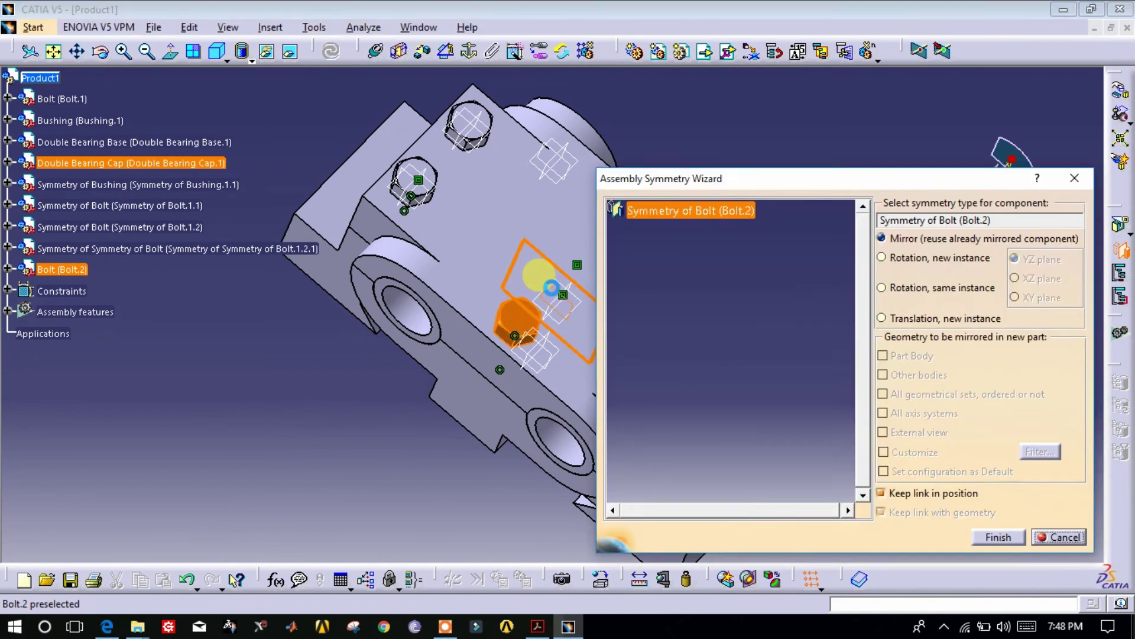
left_click(999, 537)
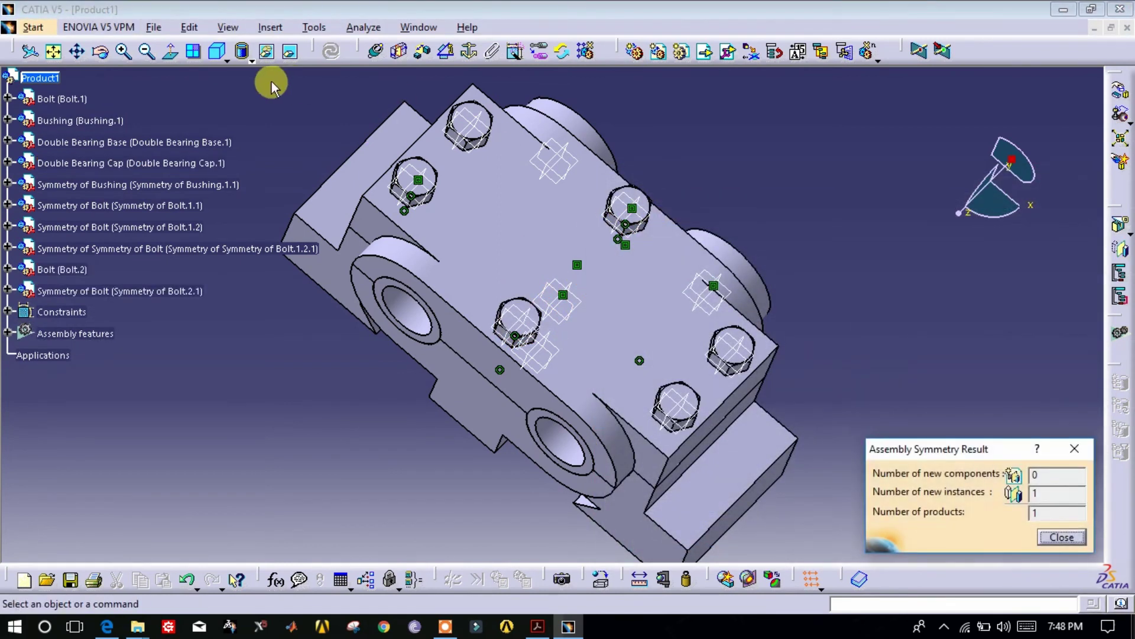
left_click(1063, 537)
left_click(145, 52)
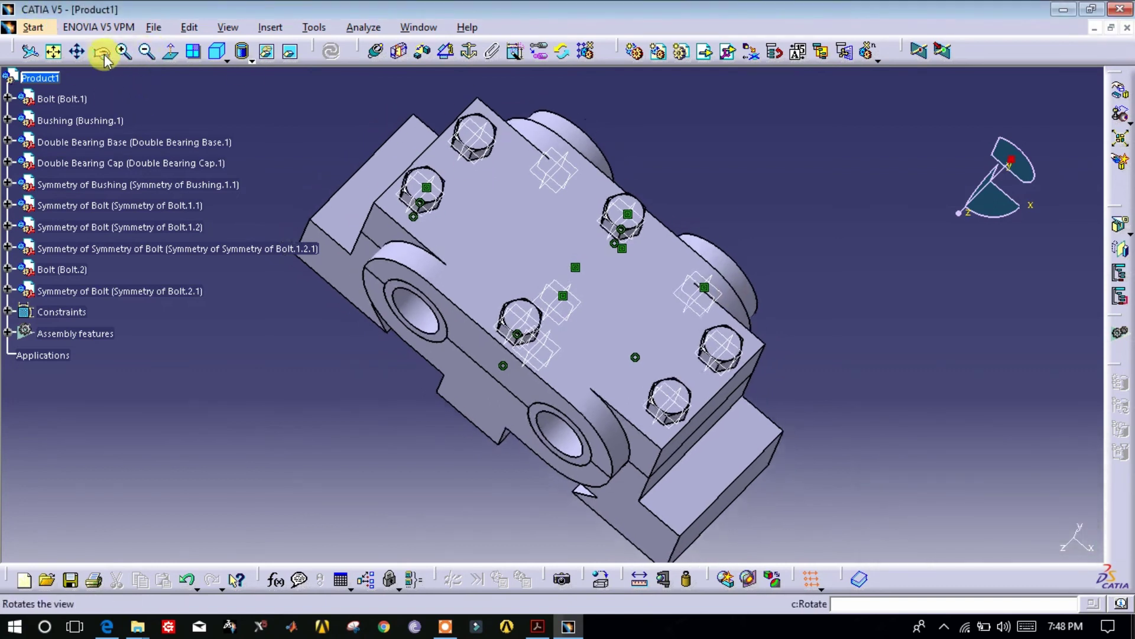
left_click(100, 52)
mouse_move(477, 525)
left_mouse_down()
mouse_move(570, 411)
mouse_move(512, 489)
left_mouse_up()
mouse_move(461, 456)
middle_mouse_down()
mouse_move(459, 405)
mouse_move(482, 432)
middle_mouse_up()
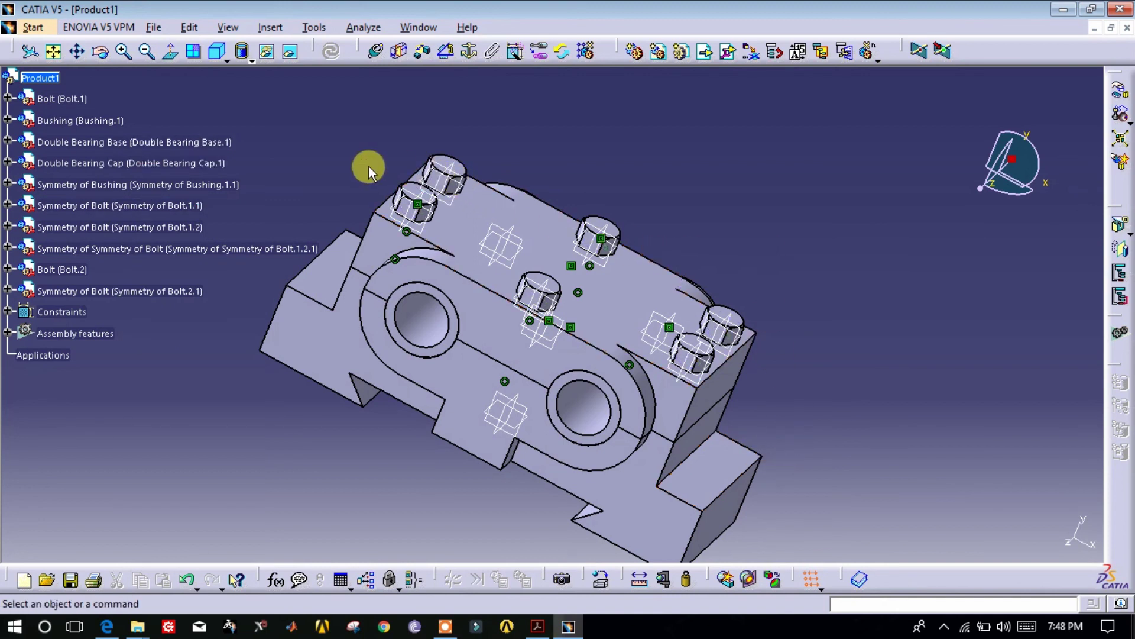
middle_click_drag(326, 362, 350, 381)
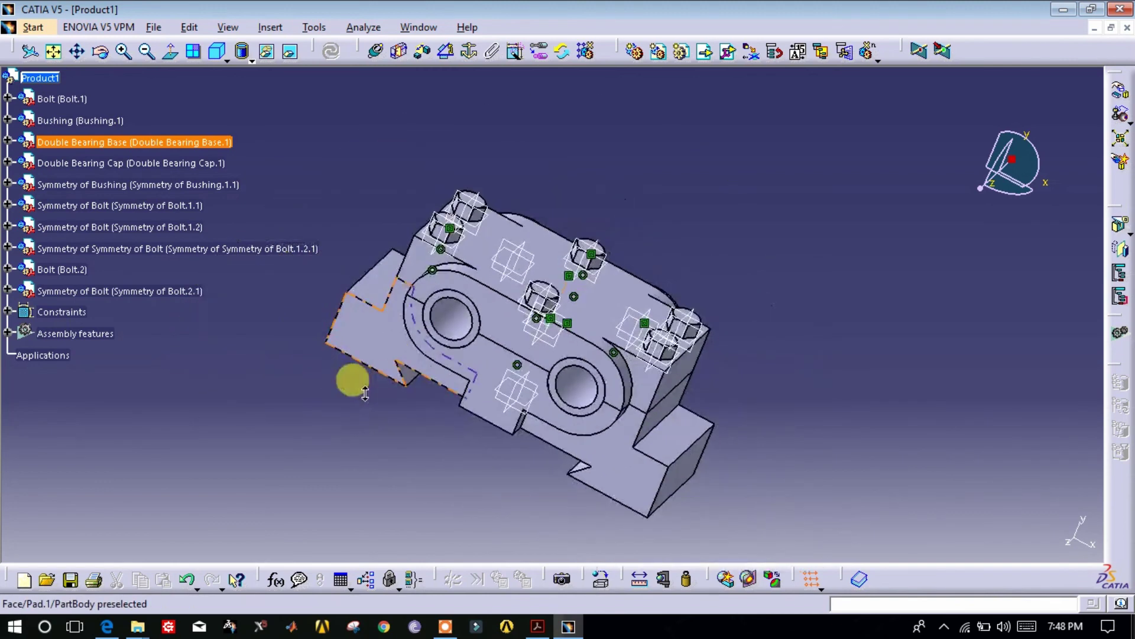